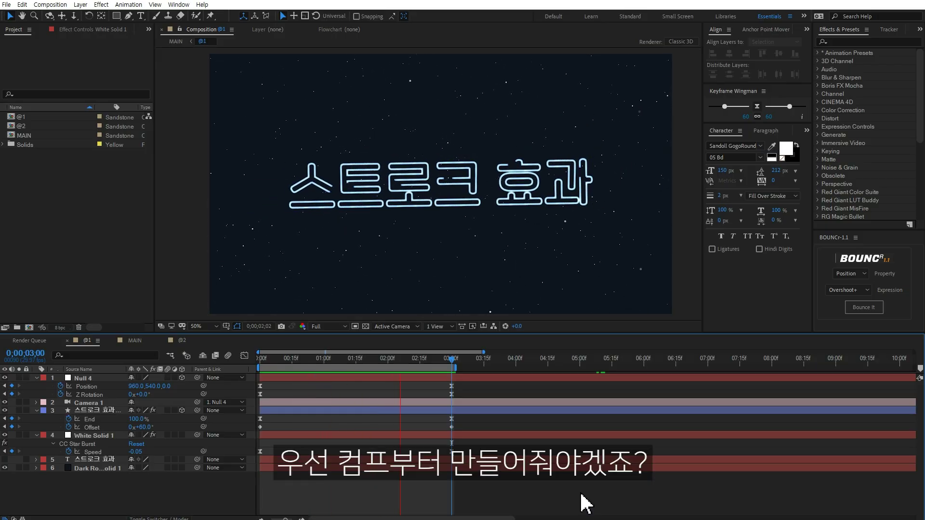
Step: Create Comp 1 from the HDTV 1080 29.97 preset (1920×1080) with a 10-second duration
key("space")
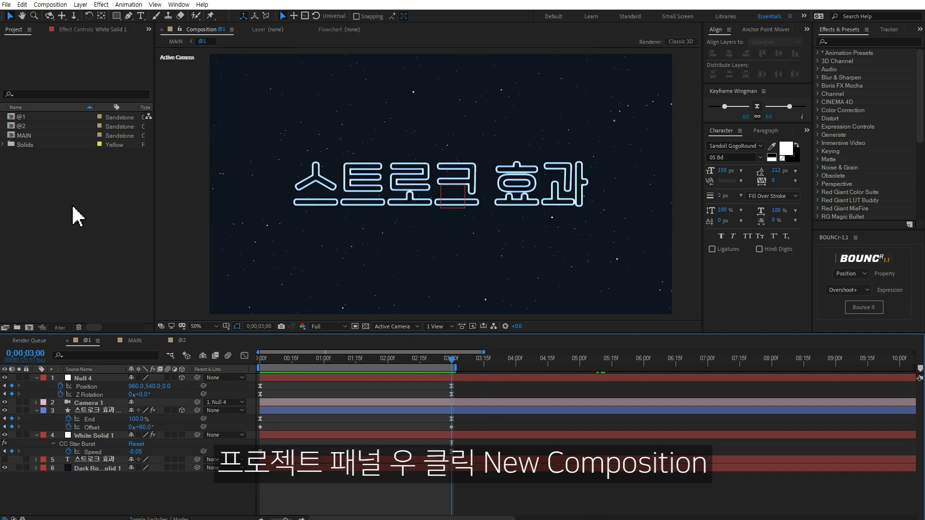
right_click(77, 206)
left_click(100, 210)
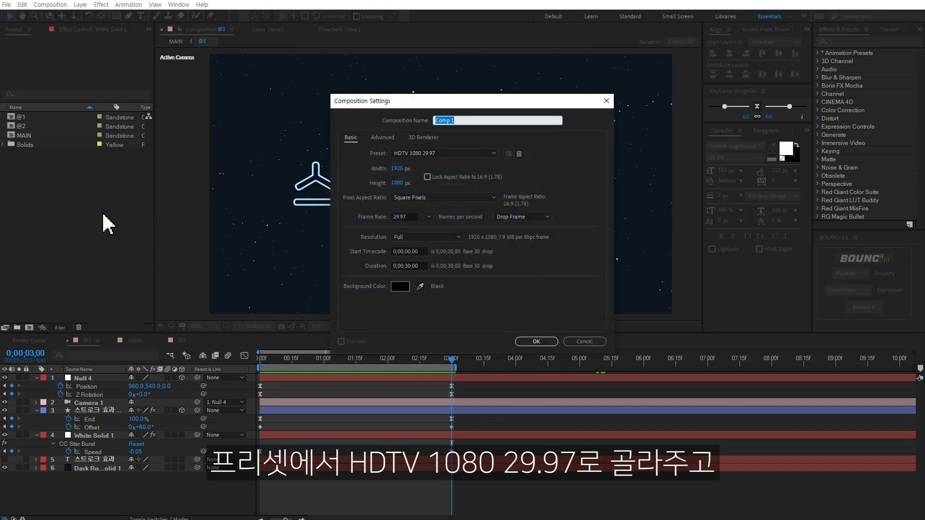
left_click(440, 154)
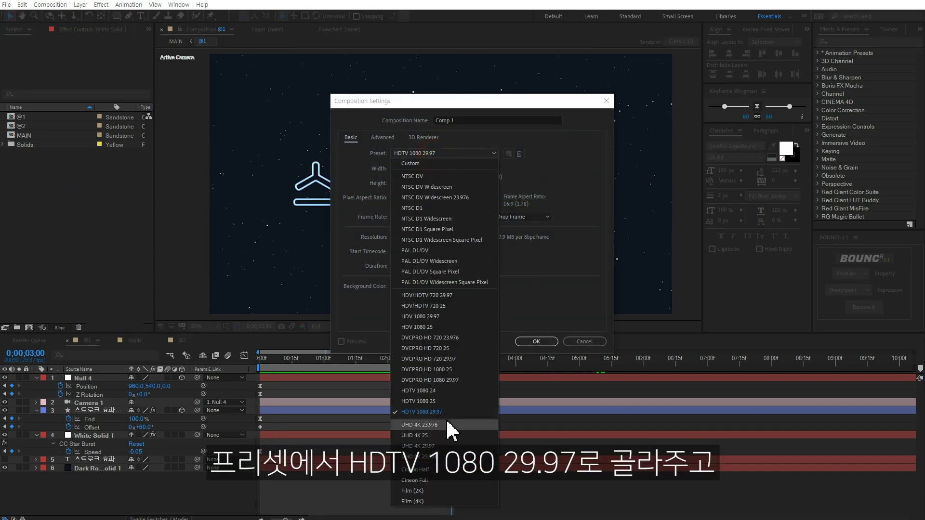
left_click(439, 413)
left_click(411, 266)
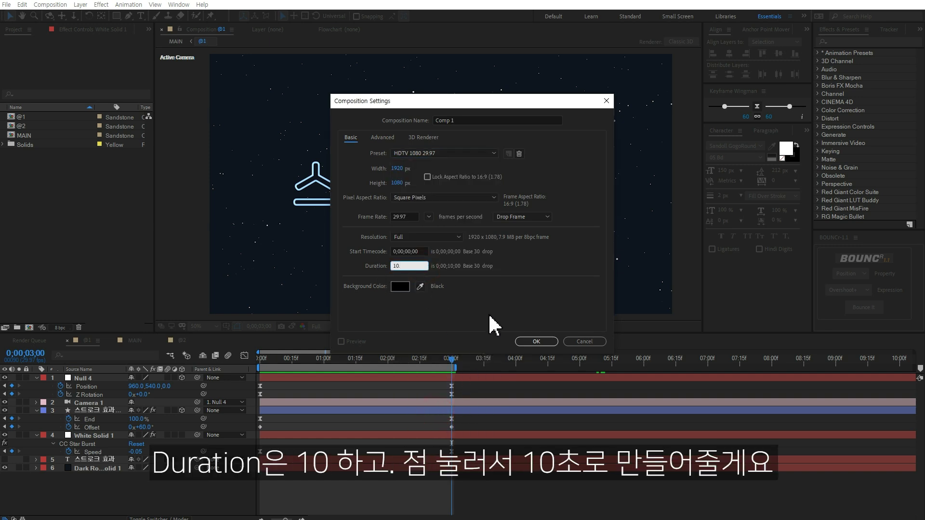
left_click(535, 342)
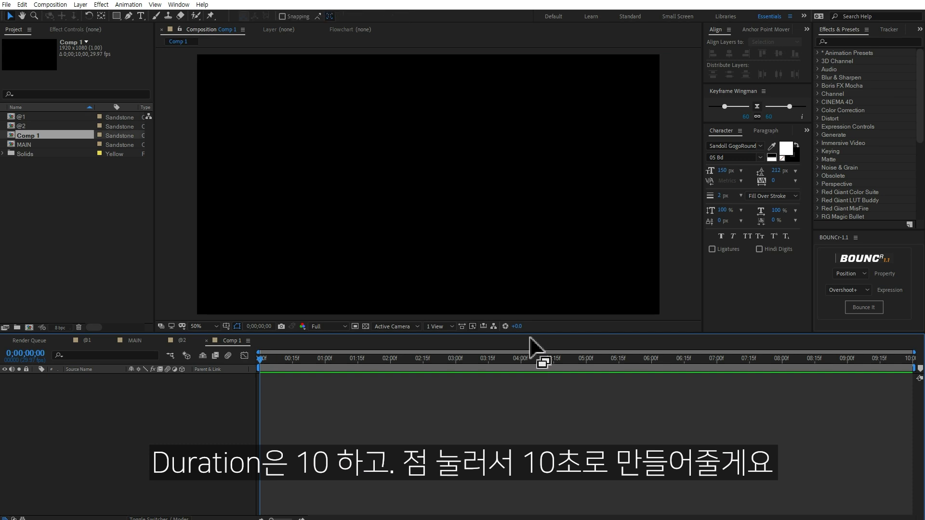
Step: Add a new text layer reading '스트로크 효과' centered in Comp 1
right_click(128, 394)
mouse_move(207, 400)
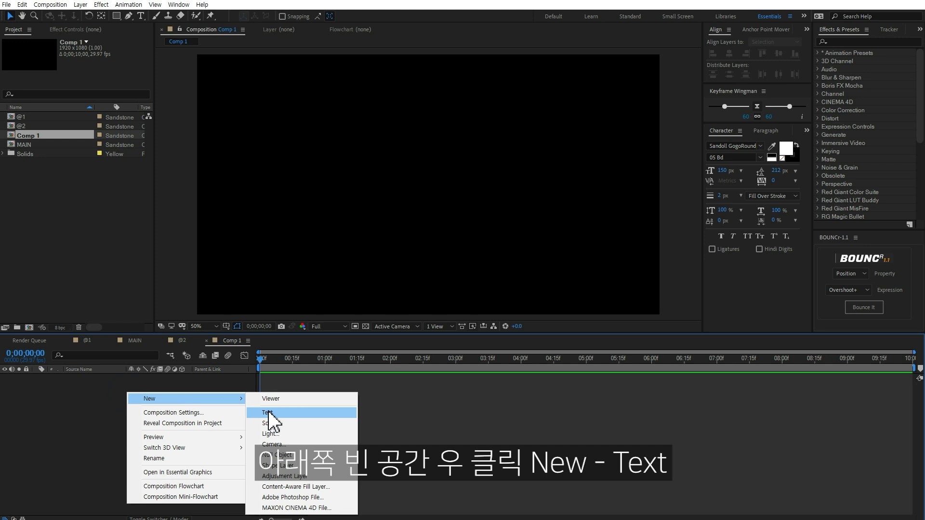
left_click(269, 413)
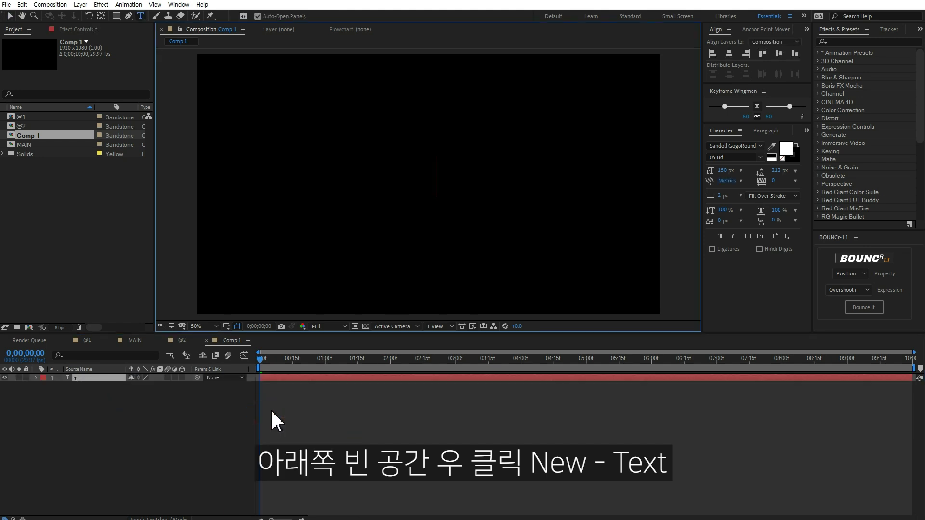
type("t")
type("스트로크 효과")
left_click(10, 16)
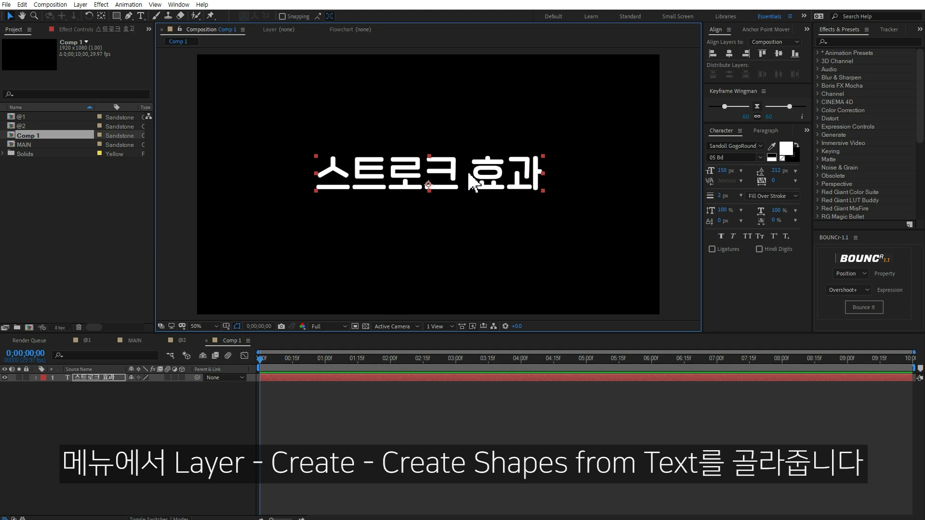
left_click(80, 4)
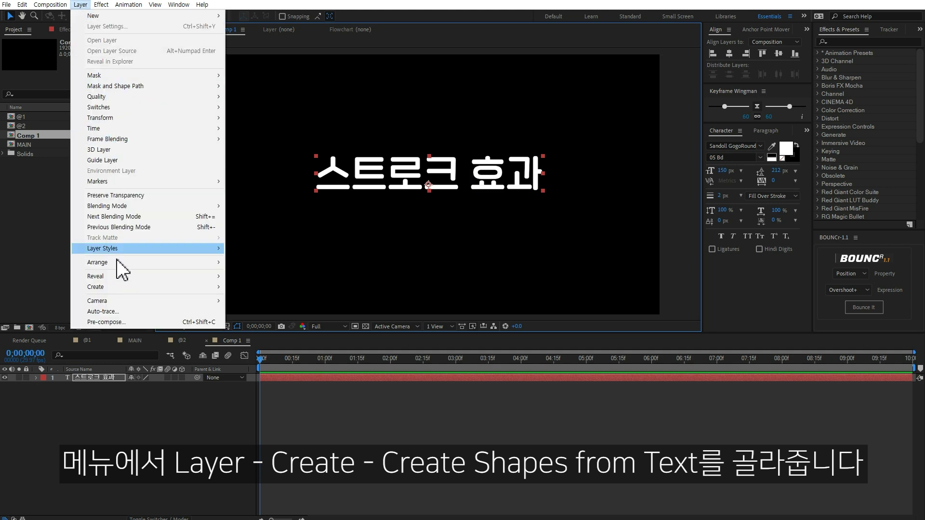
Step: Run Create Shapes from Text on the title and expand the new shape layer's Contents
mouse_move(123, 288)
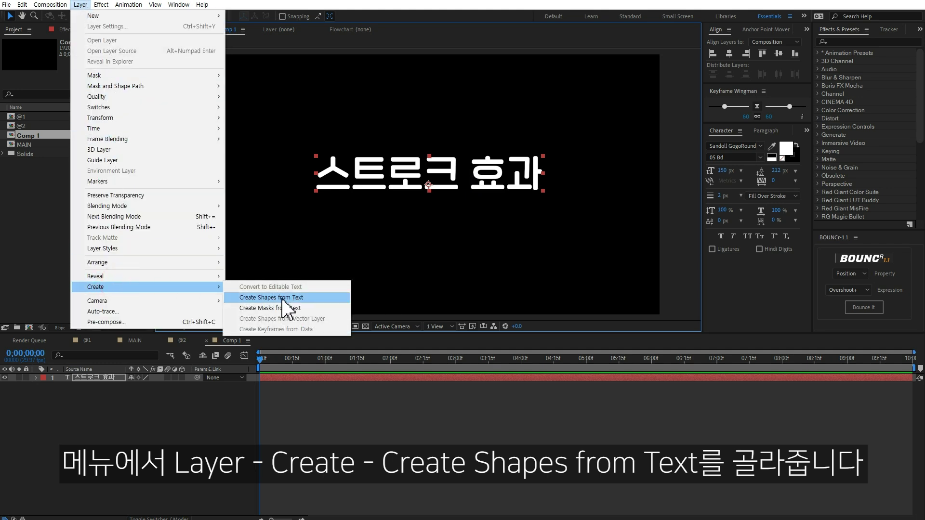
left_click(268, 298)
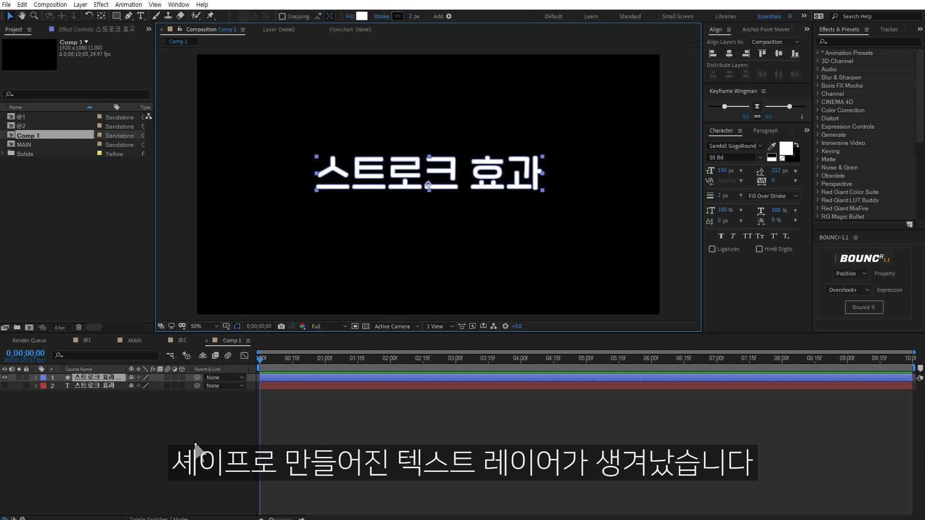
left_click(36, 379)
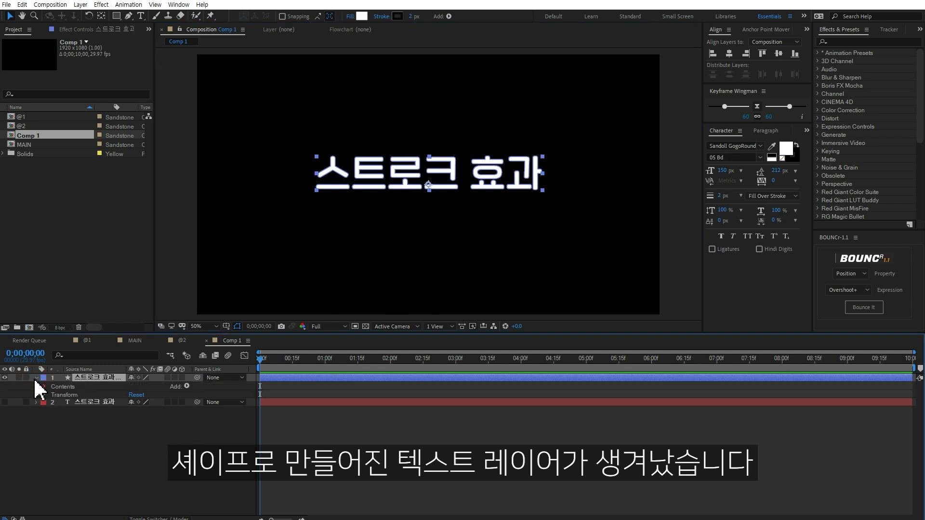
left_click(42, 387)
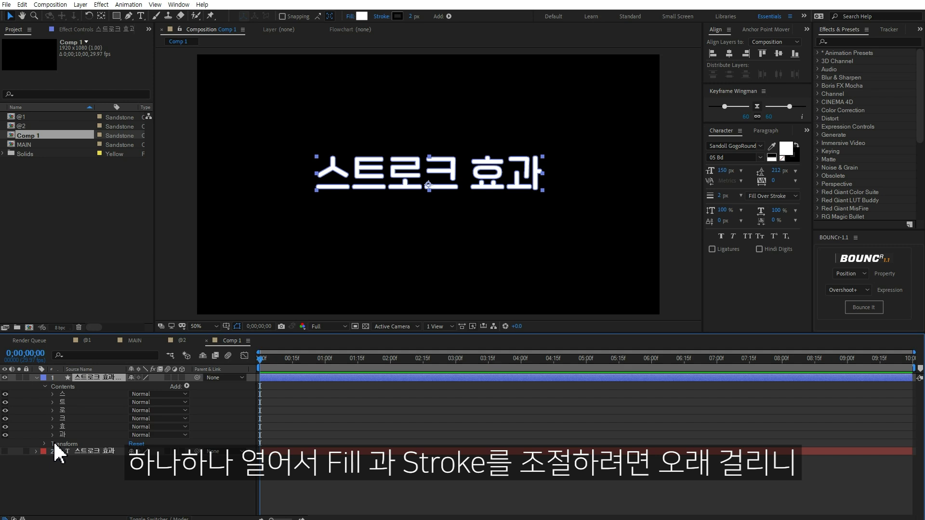
Step: Set the letter shapes to no fill with a white stroke about 5 px wide
left_click(350, 17)
left_click(566, 165)
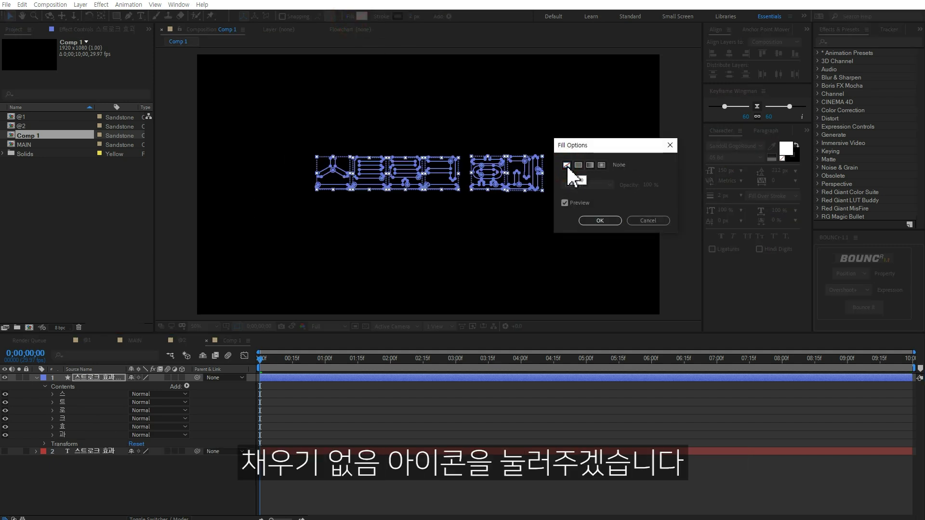
left_click(594, 219)
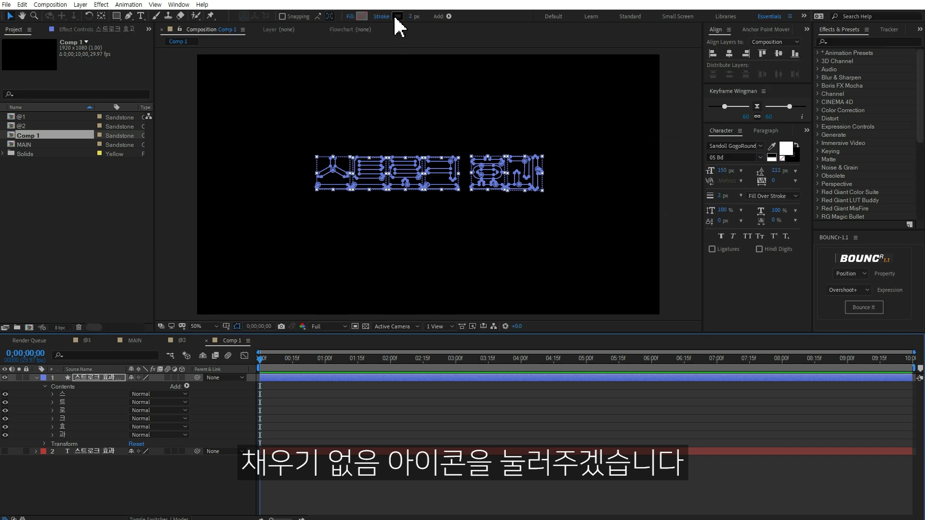
left_click(397, 17)
left_click_drag(642, 209, 602, 192)
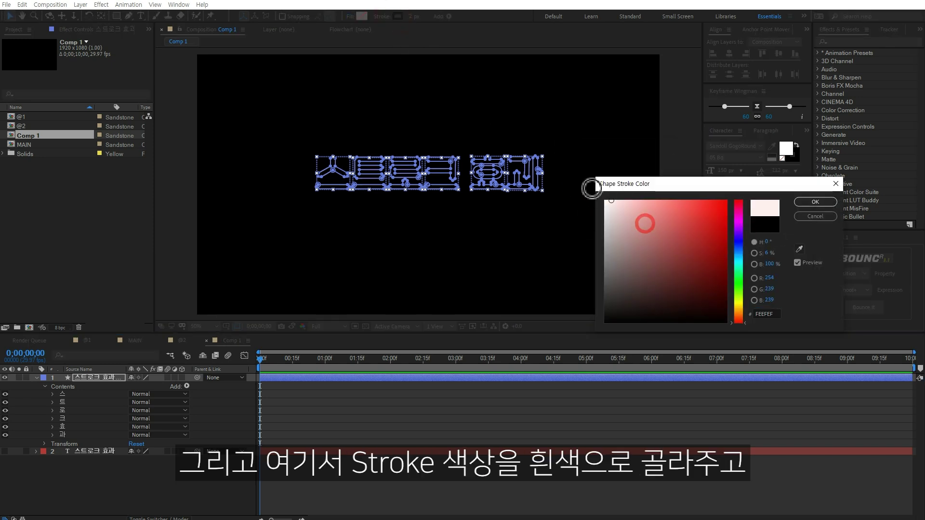
left_click(819, 204)
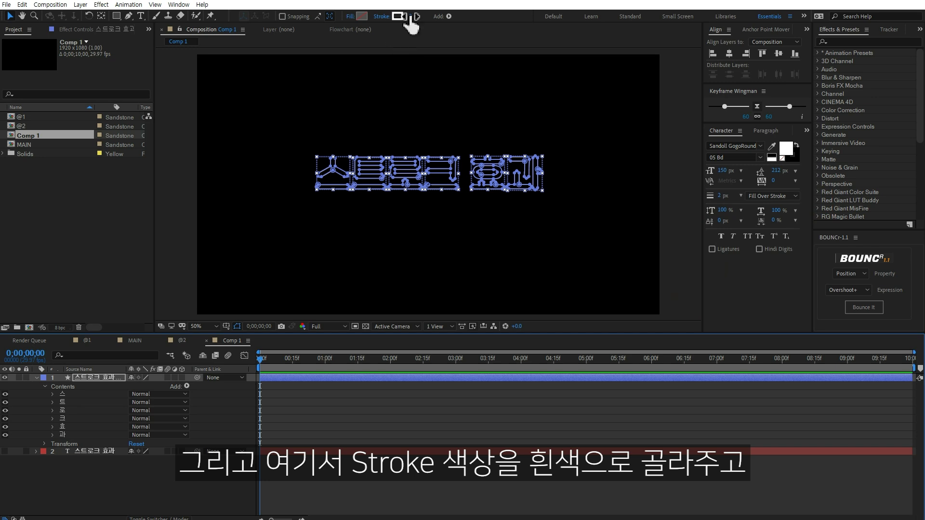
left_click_drag(410, 17, 414, 17)
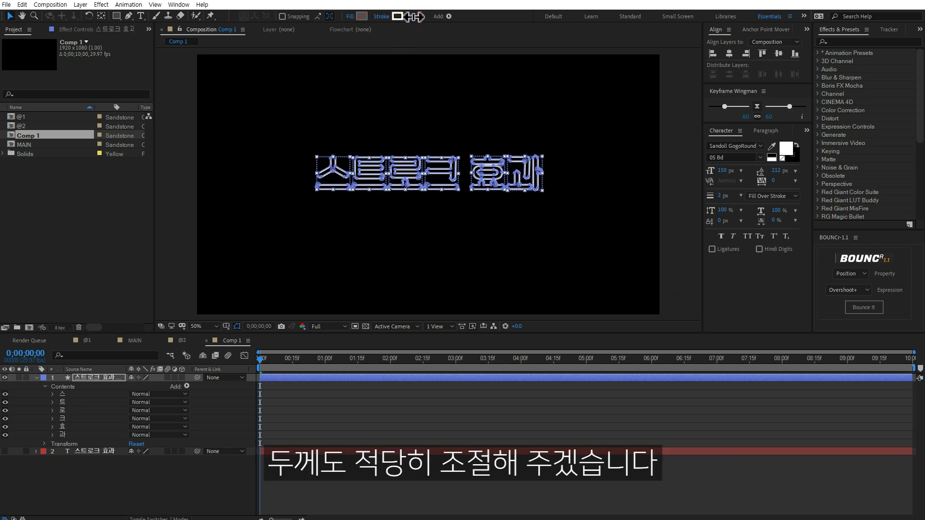
left_click(498, 485)
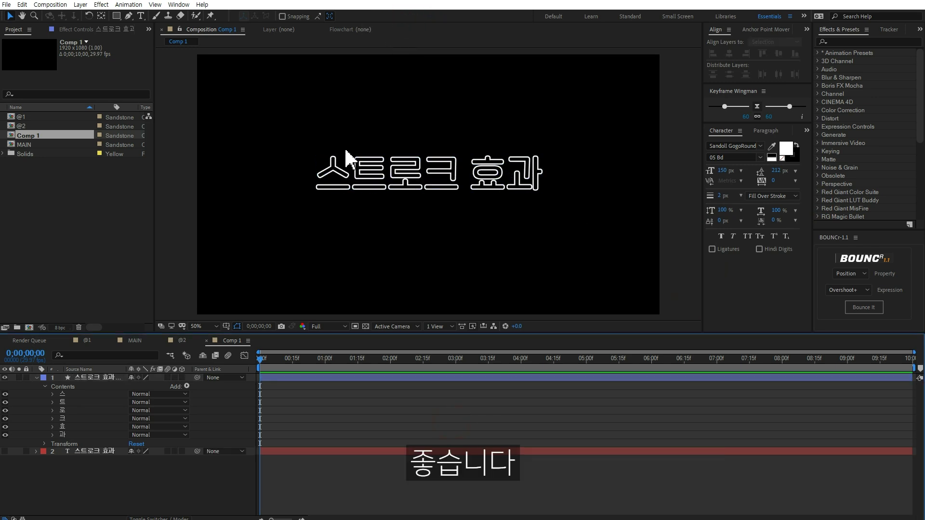
key("ctrl+a")
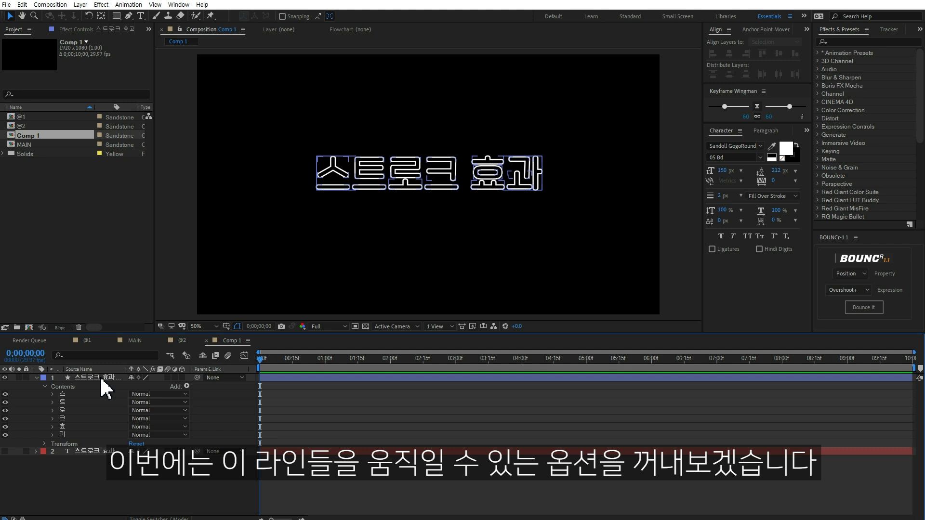
left_click(187, 387)
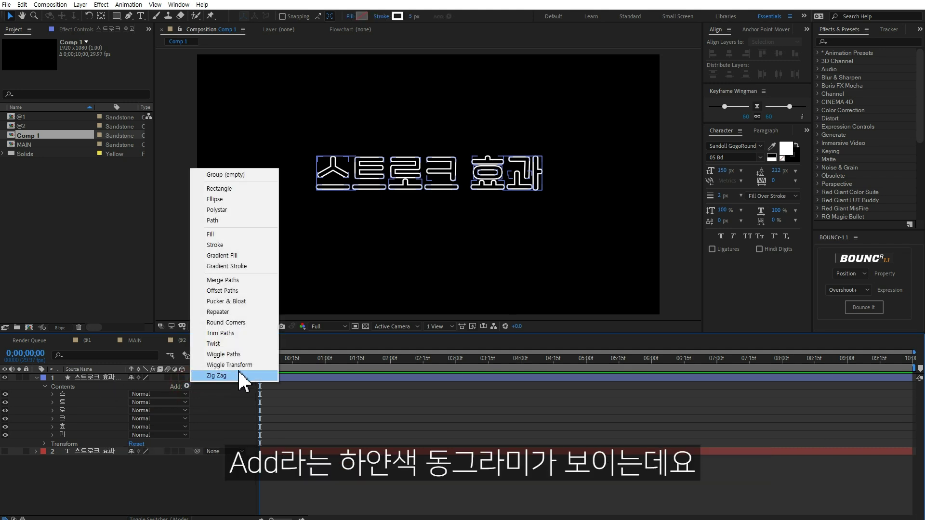
Step: Add Trim Paths to the letter outlines and set End to 73%
left_click(230, 333)
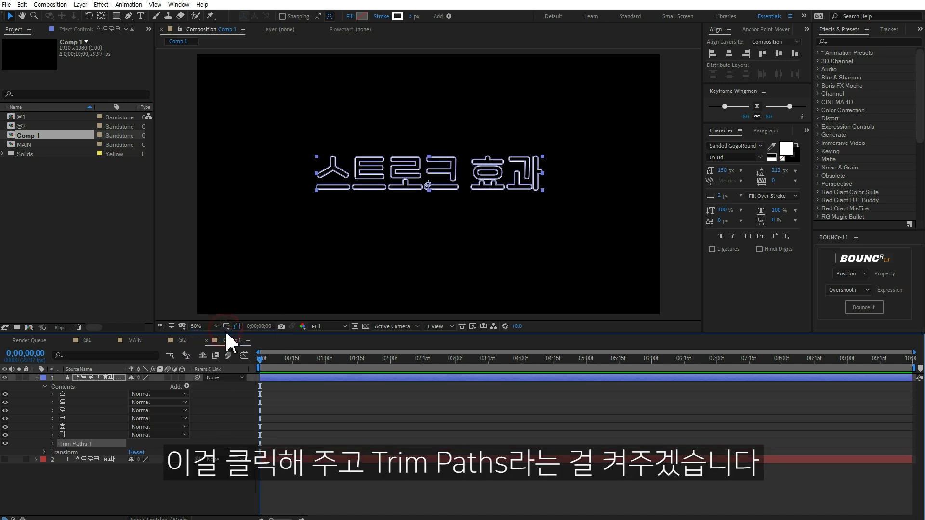
left_click(52, 444)
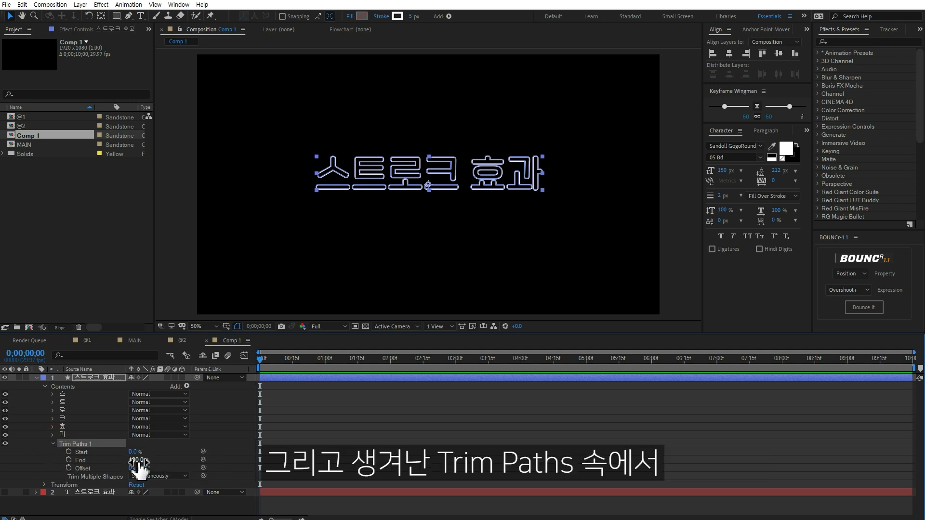
left_click_drag(138, 461, 123, 461)
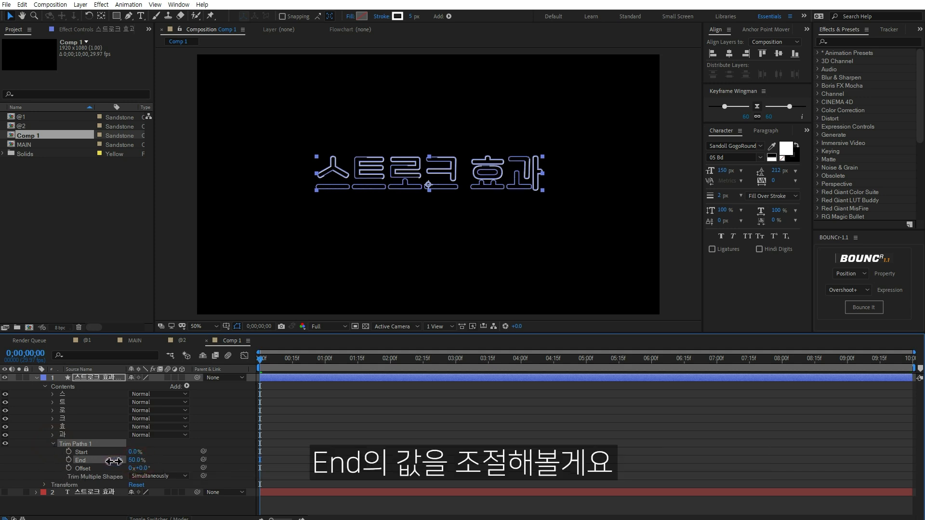
left_click(378, 413)
key("period")
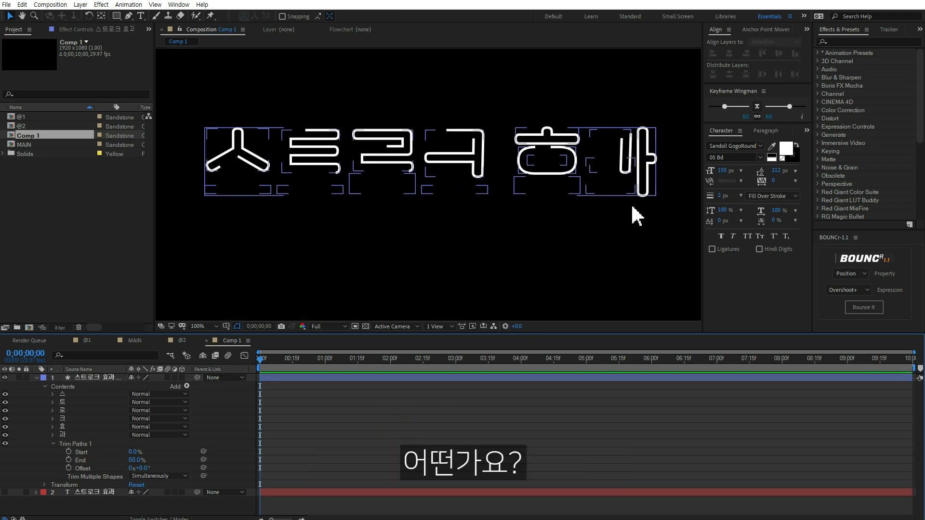
left_click_drag(136, 460, 161, 481)
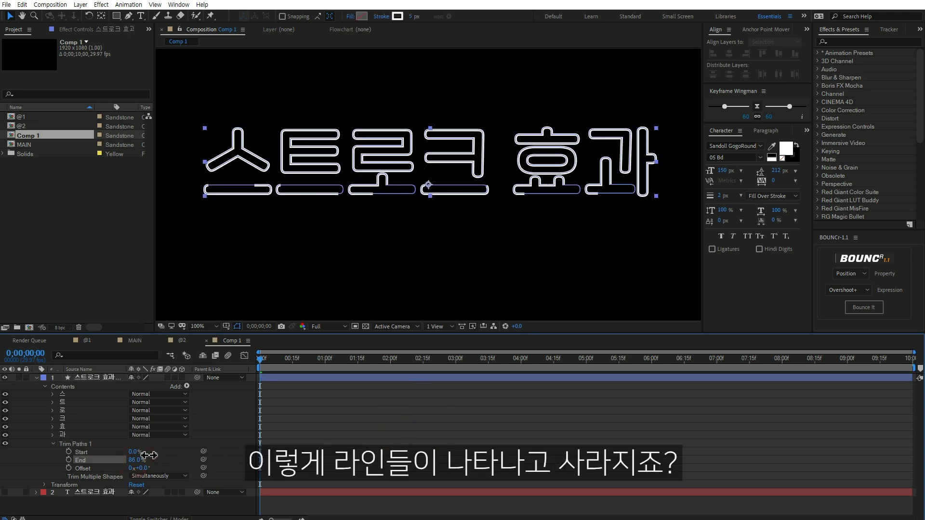
Step: Test Trim Multiple Shapes Individually, then revert to Simultaneously and shorten End
left_click(142, 477)
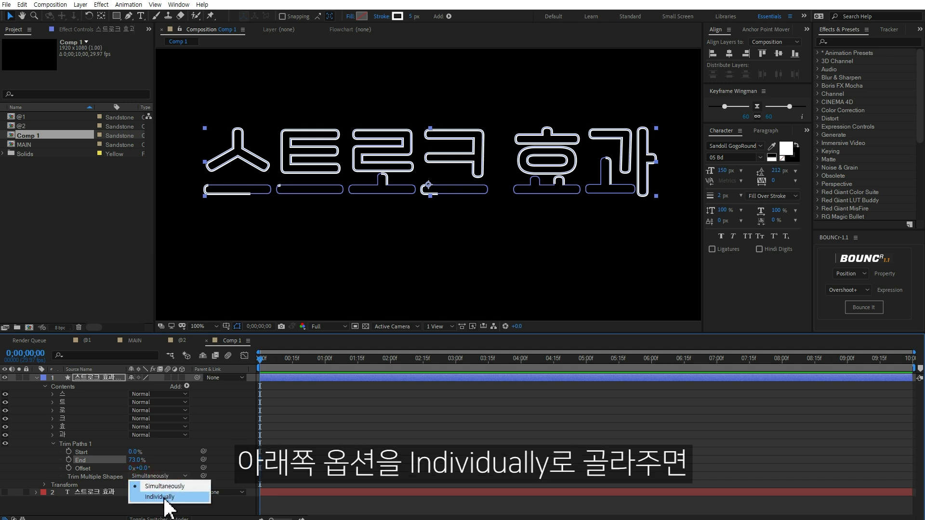
left_click(164, 497)
mouse_move(137, 462)
left_mouse_down()
mouse_move(107, 459)
mouse_move(142, 456)
left_mouse_up()
left_click(160, 476)
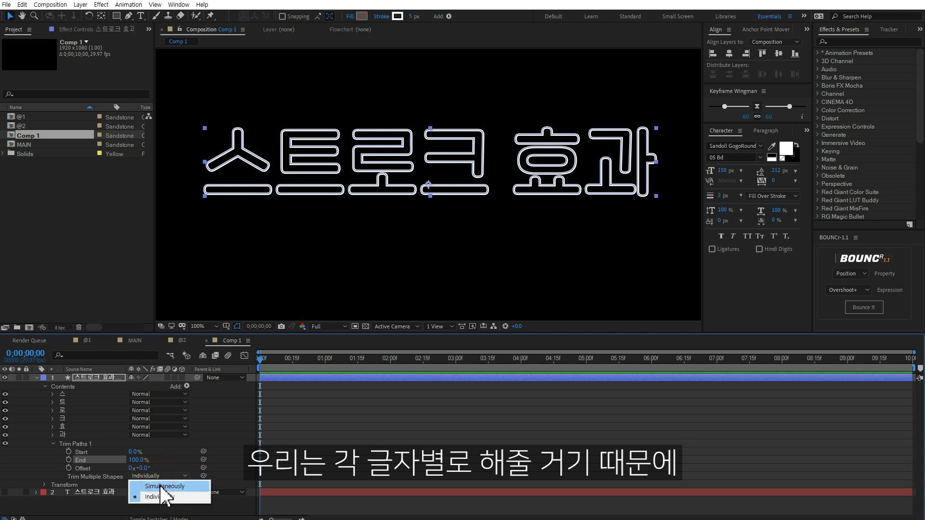
left_click(161, 487)
left_click_drag(137, 461, 80, 455)
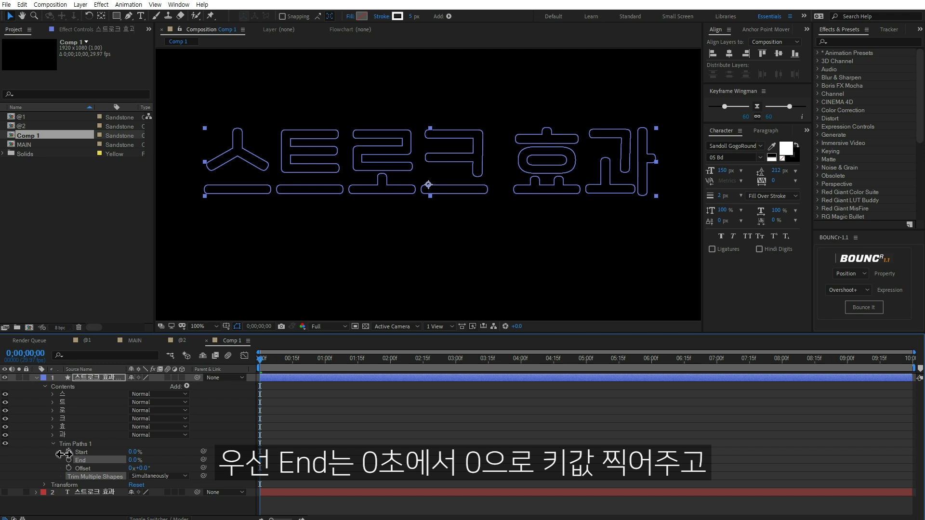
Step: Key Trim Paths End at 100% at 3 seconds, end the work area there, and preview
left_click(456, 359)
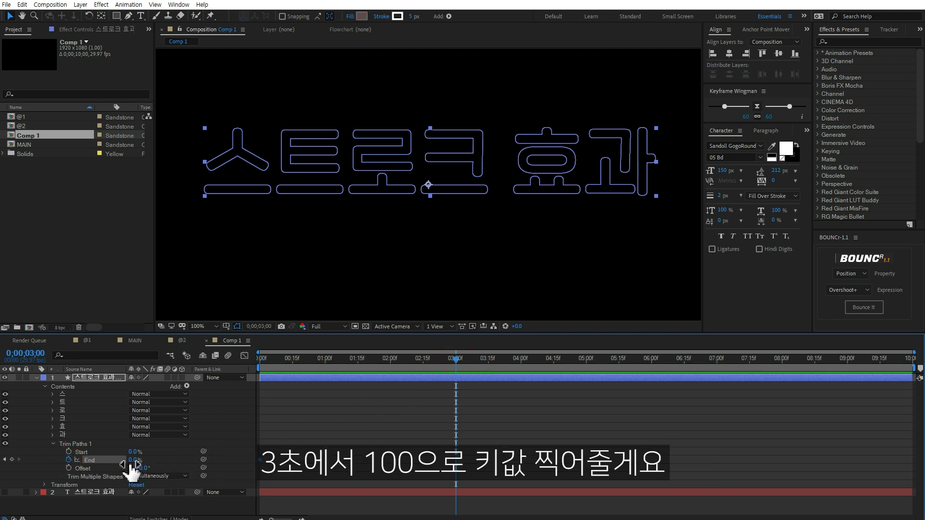
left_click_drag(133, 461, 282, 455)
left_click(529, 436)
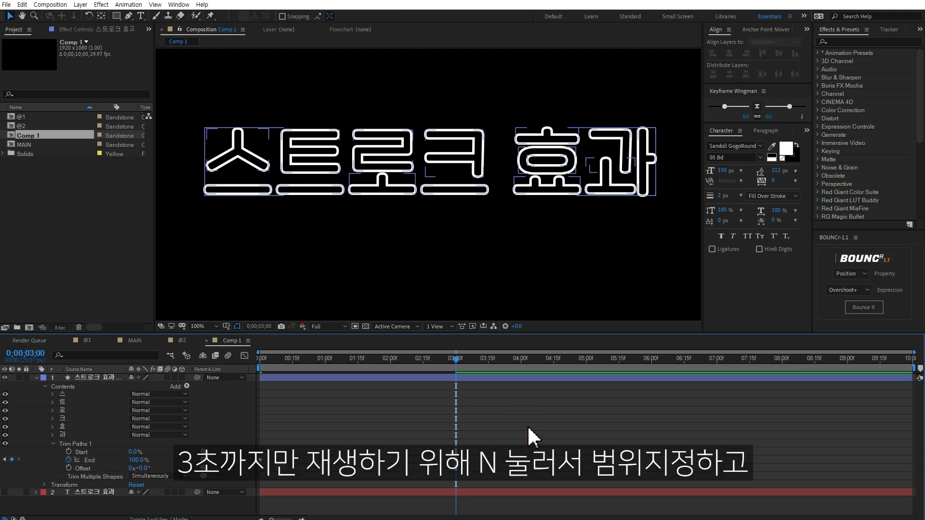
key("n")
key("space")
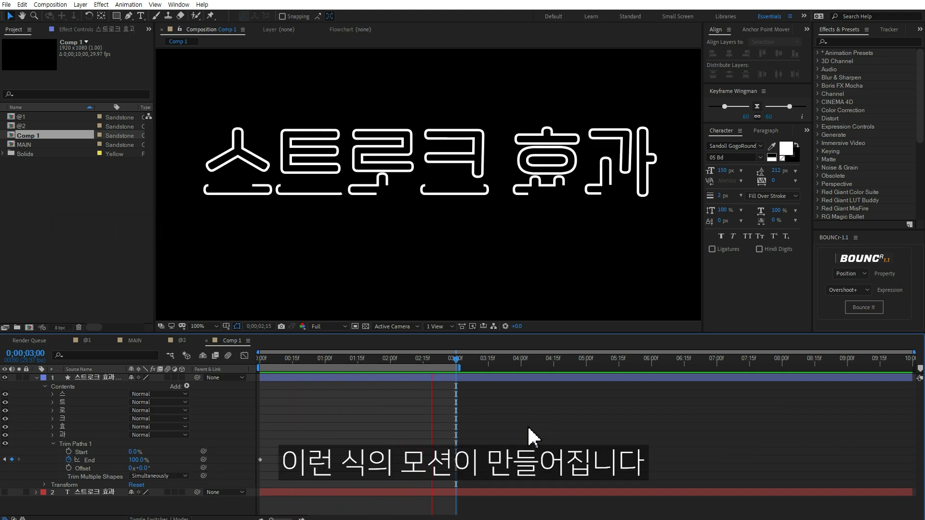
key("space")
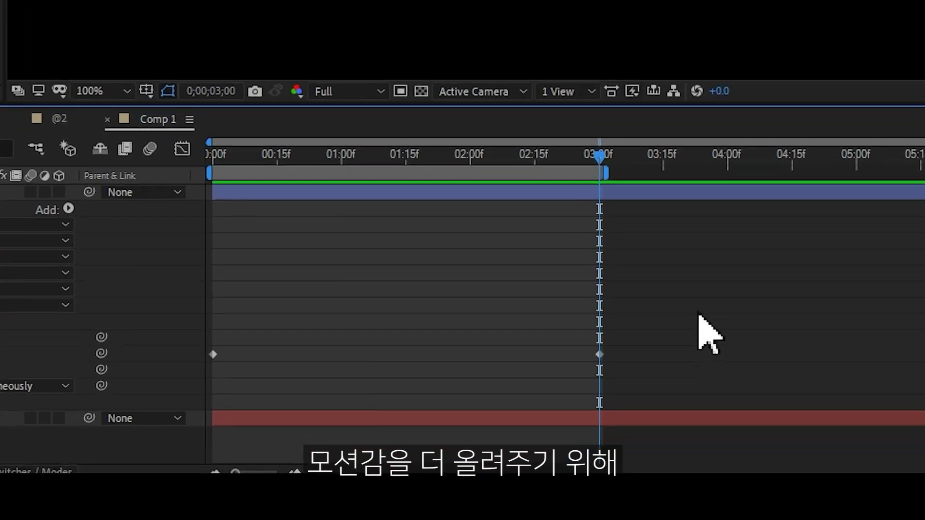
Step: Apply Easy Ease (F9) to both End keyframes
left_click_drag(525, 434, 249, 470)
left_click_drag(189, 377, 190, 386)
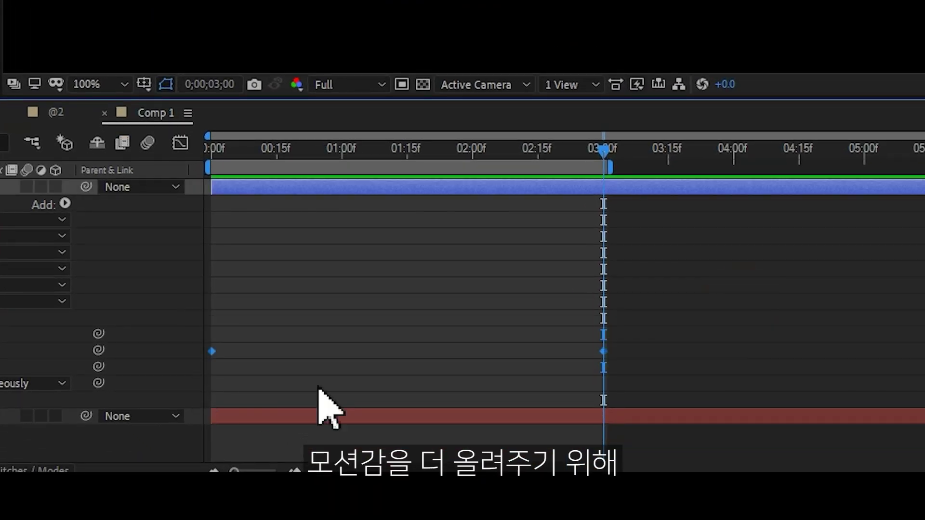
key("F9")
left_click_drag(665, 320, 574, 369)
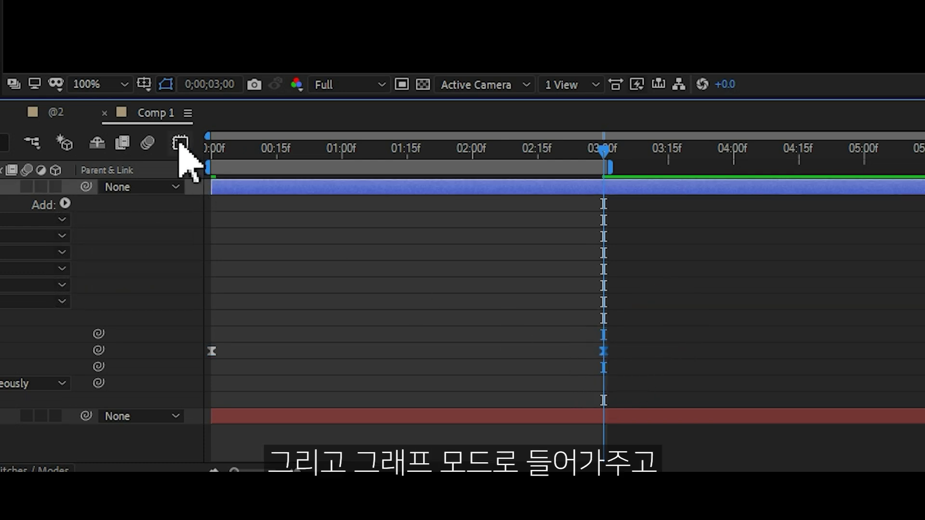
Step: In the Graph Editor, drag the final End keyframe's influence handle fully left for a fast-start, slow-settle draw-on
left_click(179, 143)
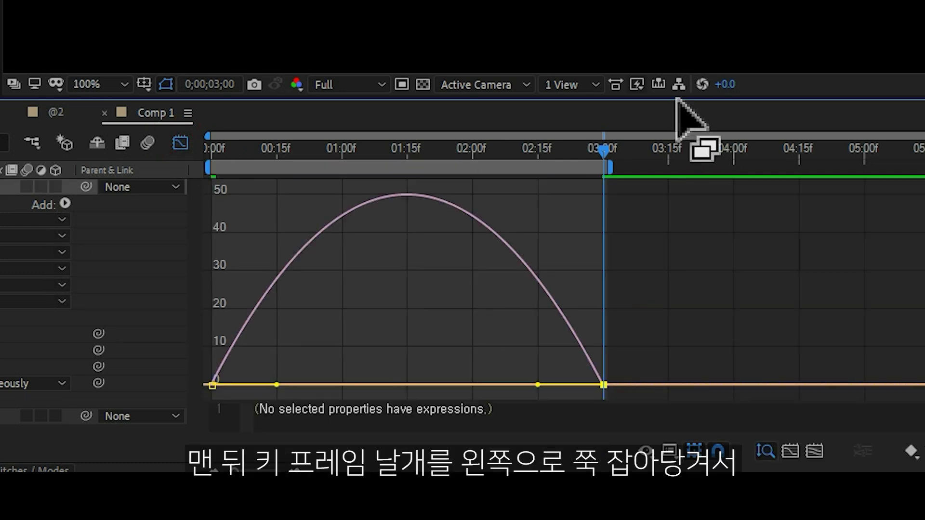
left_click_drag(694, 99, 712, 5)
left_click_drag(538, 378, 324, 375)
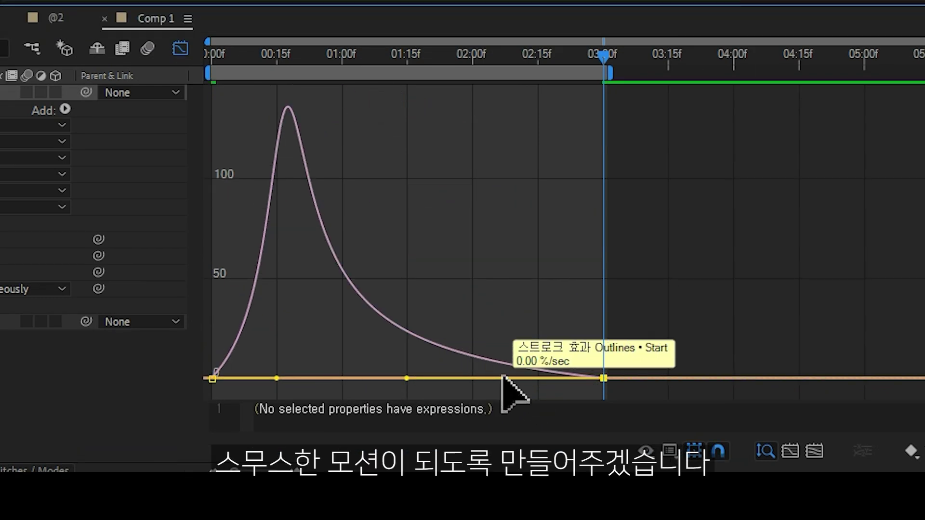
left_click(180, 48)
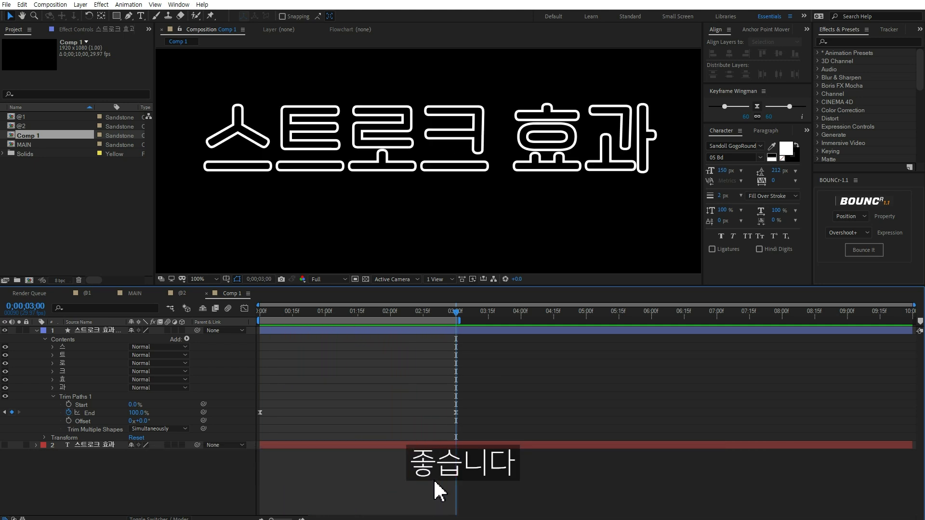
Step: Apply the Glow effect to the outlined title layer
key("space")
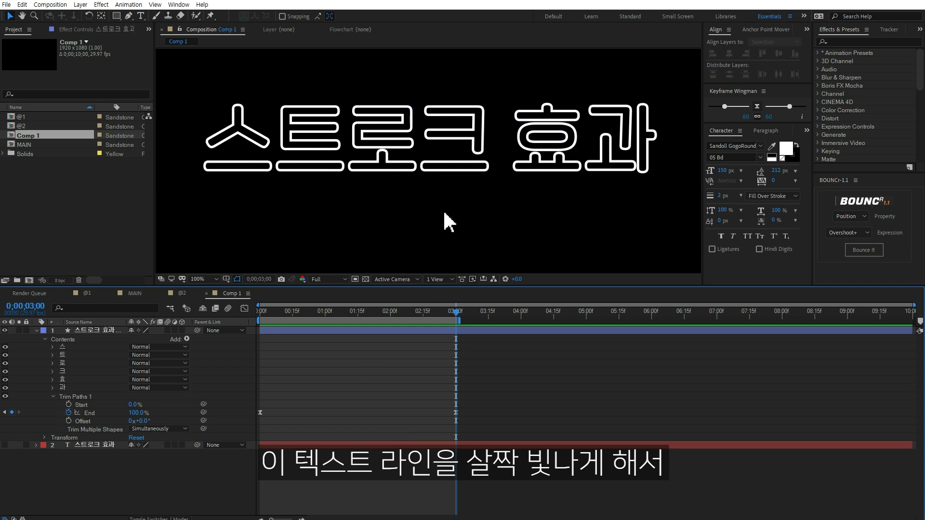
left_click(550, 165)
left_click(846, 42)
type("glow")
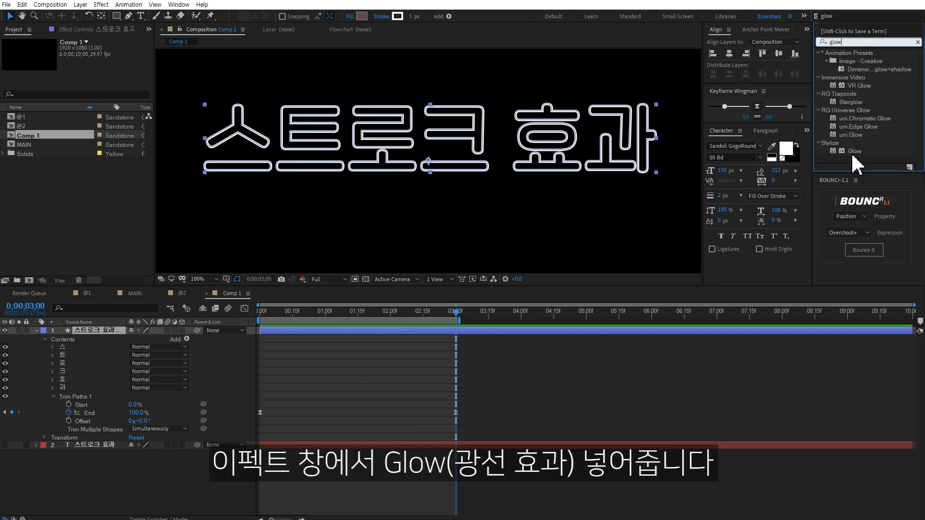
double_click(854, 152)
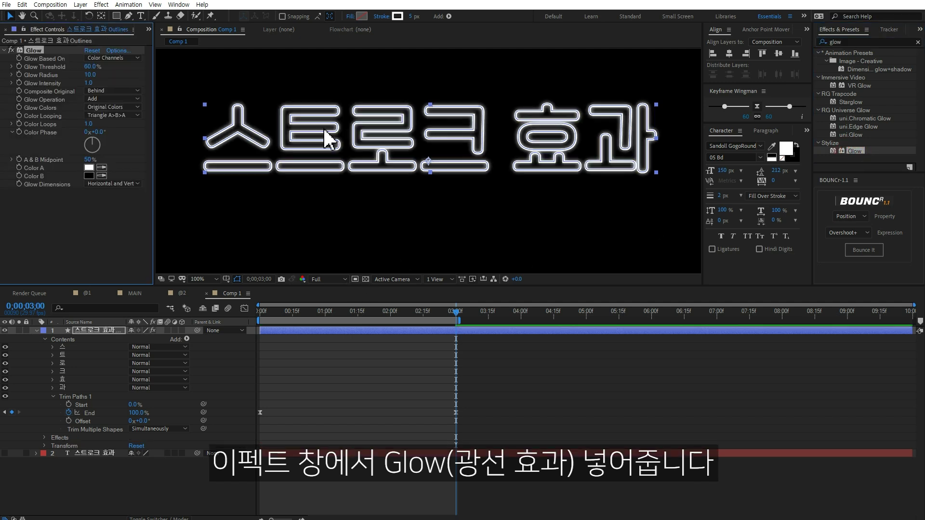
scroll(486, 159, "up", 2)
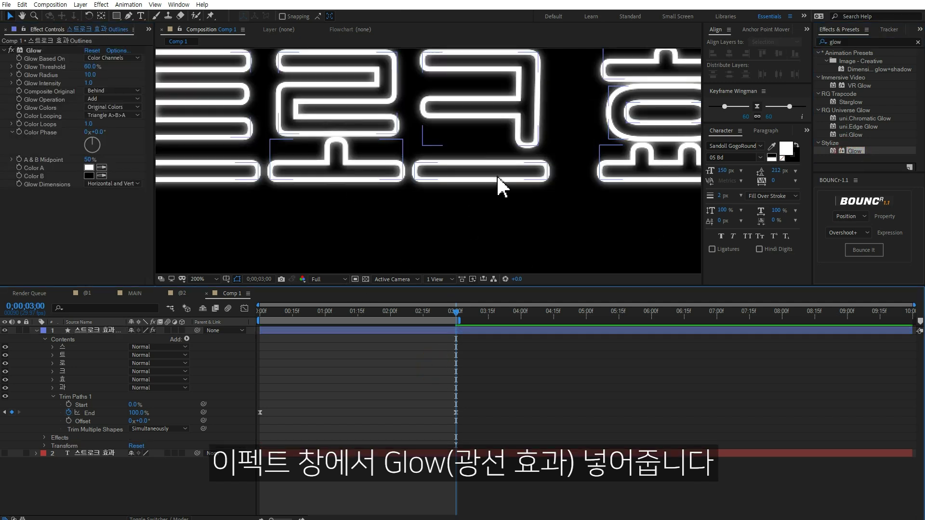
scroll(408, 114, "down", 2)
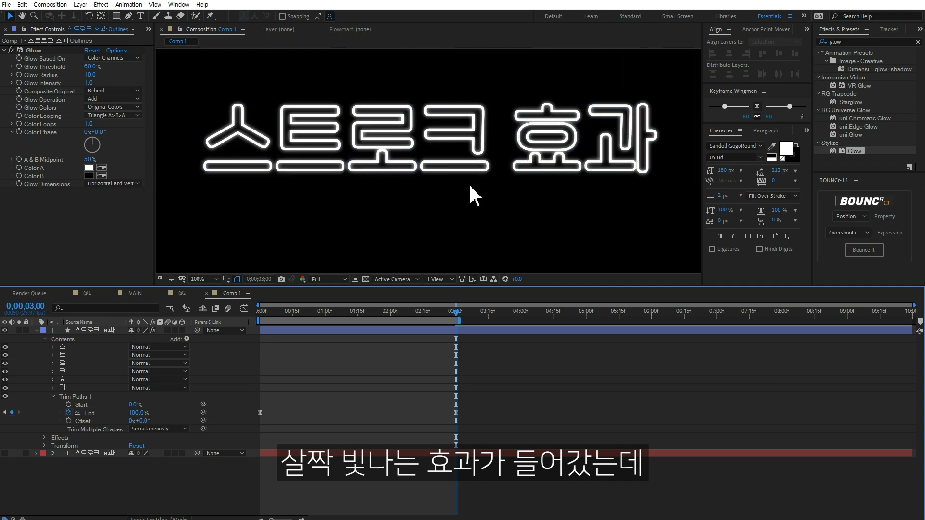
Step: Change the letters' stroke colour to a light blue
left_click(99, 330)
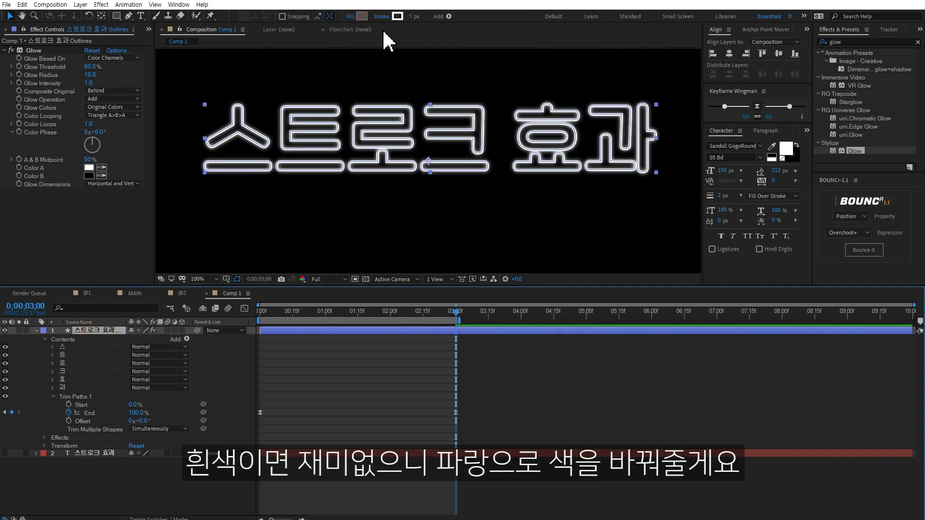
left_click(398, 16)
left_click(738, 250)
left_click(689, 228)
left_click(683, 206)
left_click(818, 202)
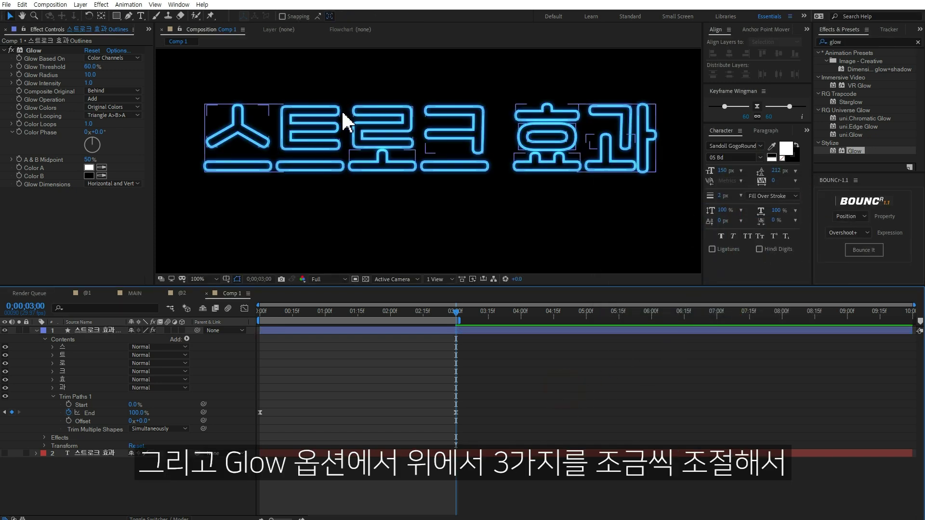
Step: Set Glow Threshold to 56.9% and Radius to 9.0, then preview the glow
key("period")
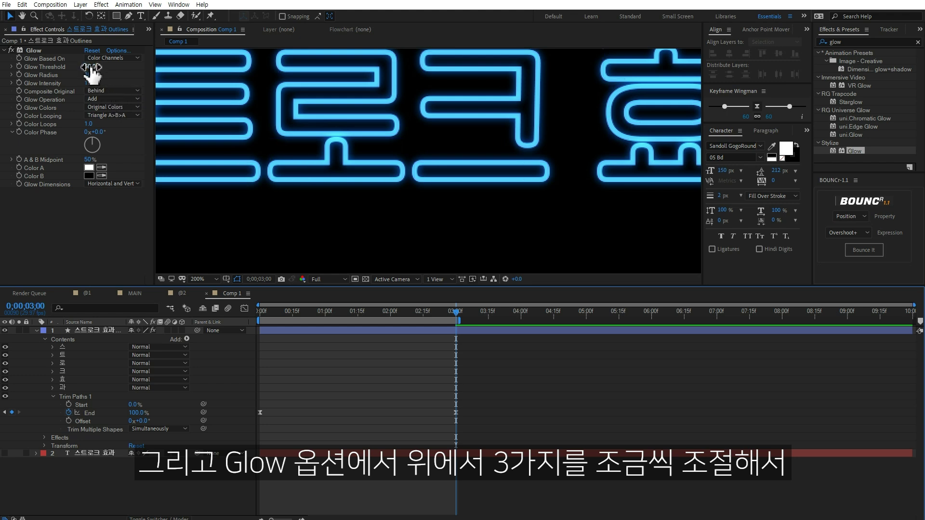
left_click_drag(91, 68, 87, 67)
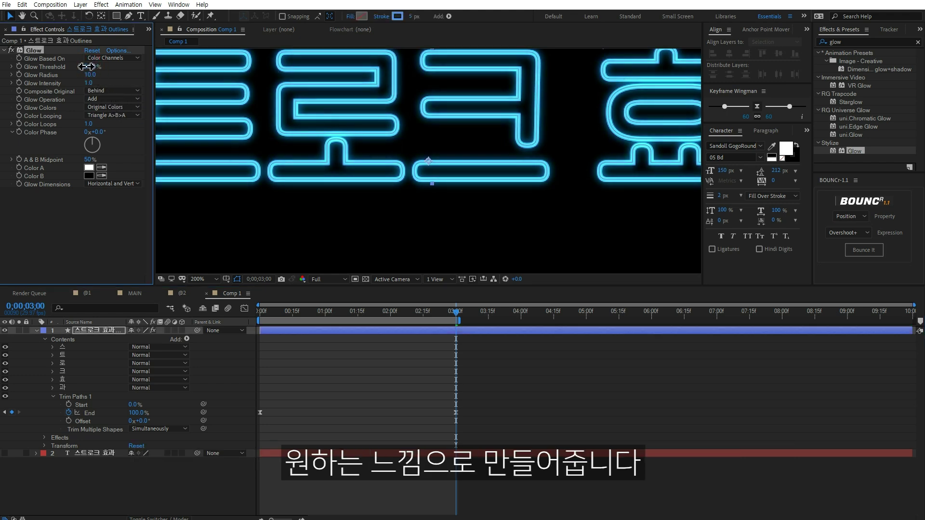
mouse_move(90, 74)
left_mouse_down()
mouse_move(102, 73)
mouse_move(87, 72)
left_mouse_up()
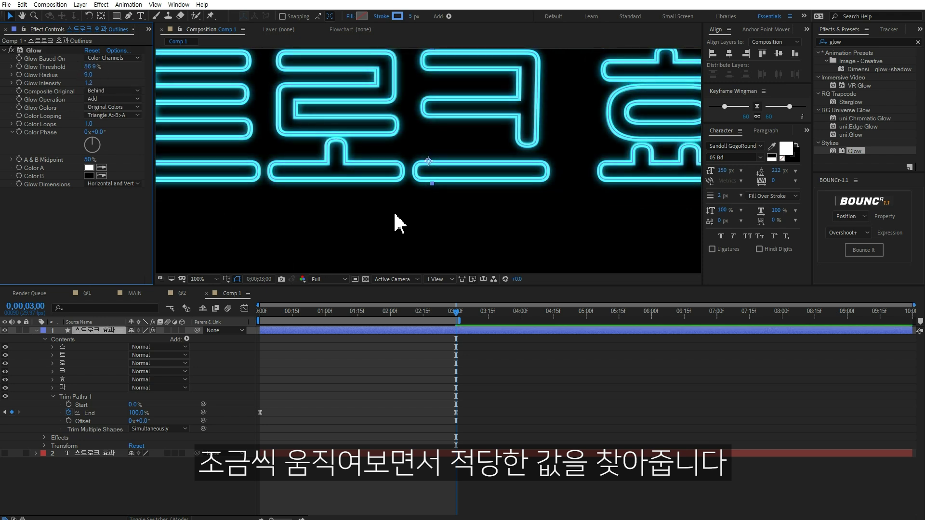
key("space")
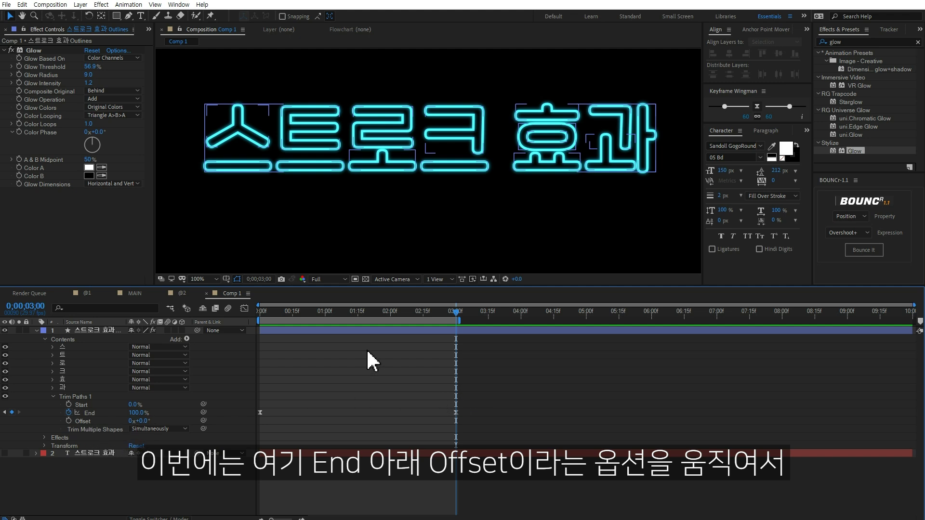
Step: Try shifting the Trim Paths Offset, then reset it to 0° at the timeline start
left_click(358, 312)
left_click(142, 421)
left_click_drag(142, 421, 248, 413)
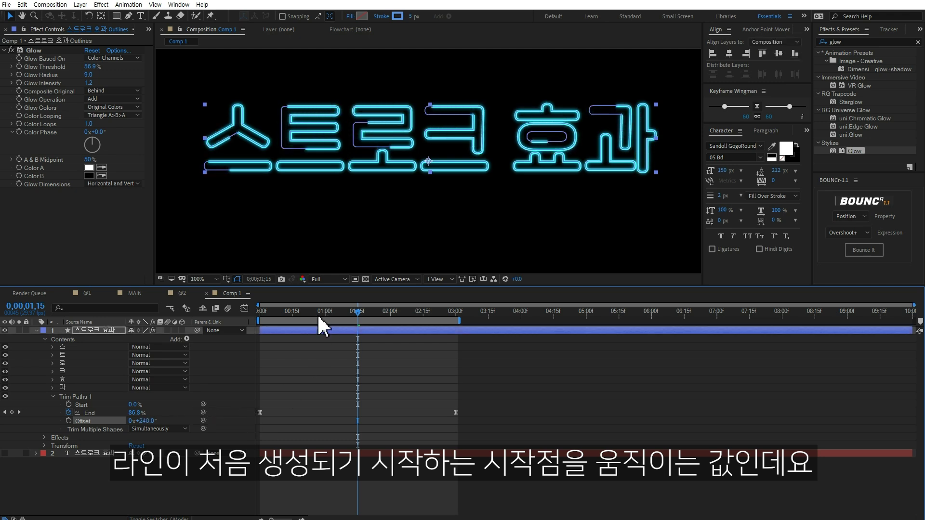
left_click_drag(277, 311, 260, 311)
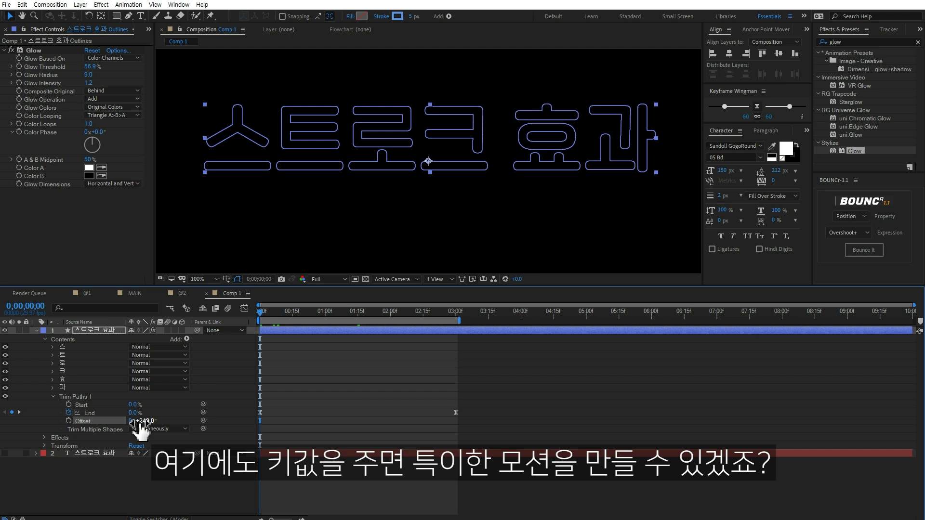
type("0")
key("Return")
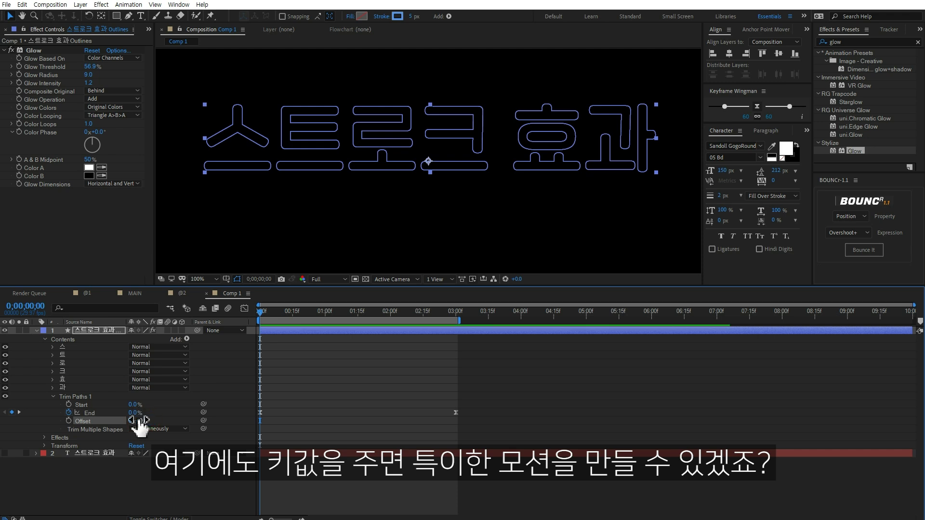
Step: Key Offset at 90° at 3 seconds and preview the travelling stroke
left_click(455, 312)
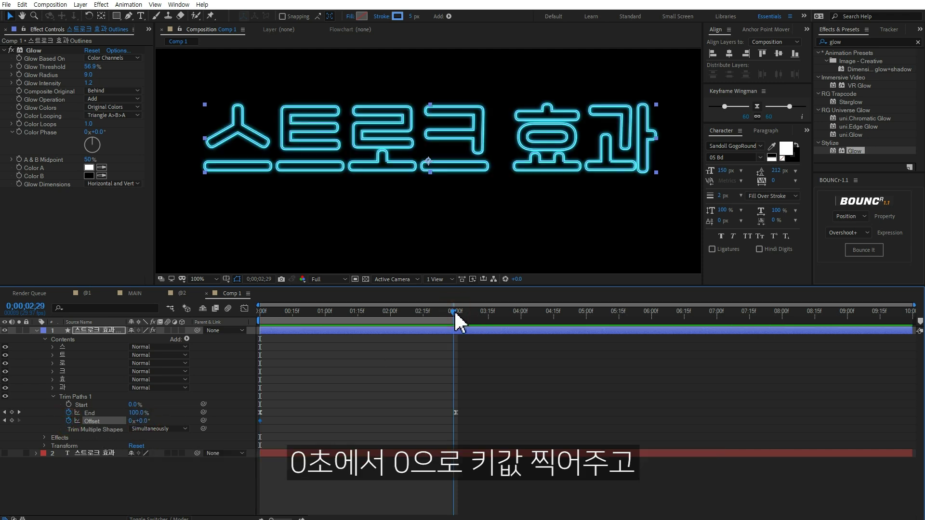
left_click(144, 421)
type("0")
key("Return")
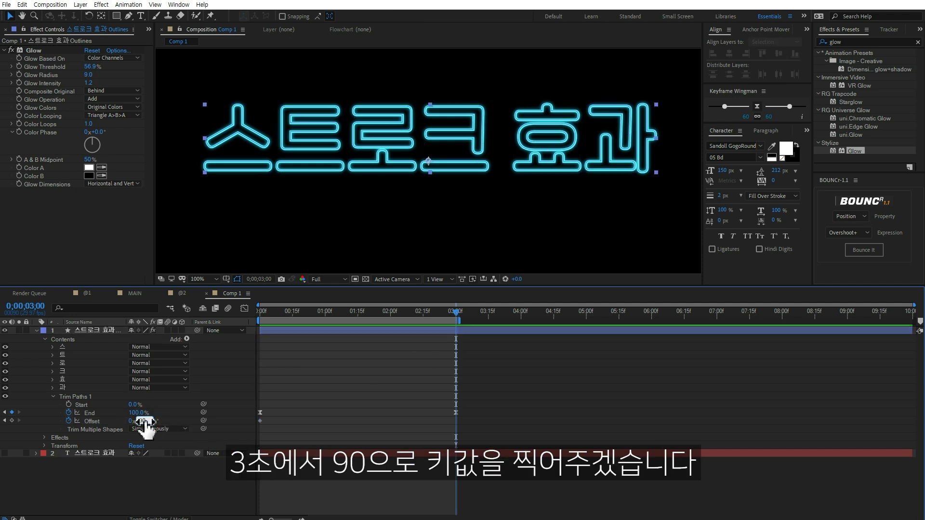
key("space")
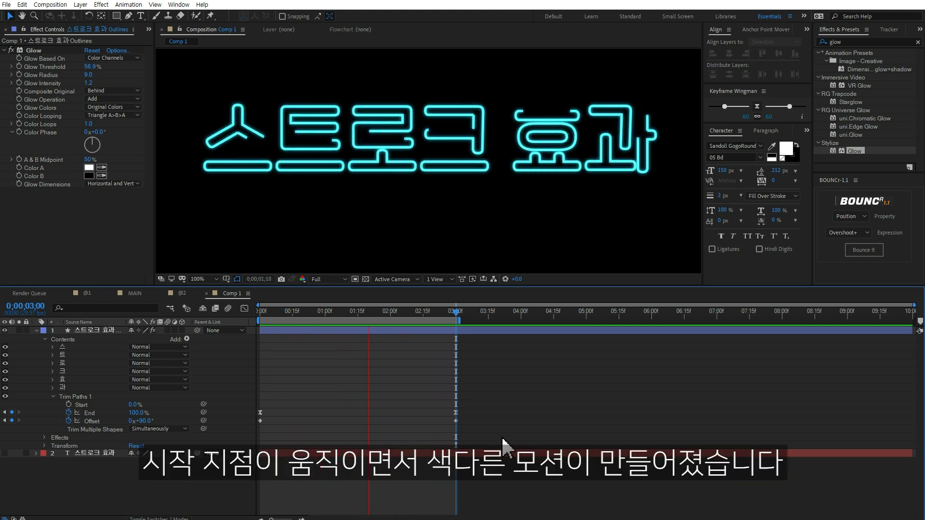
key("space")
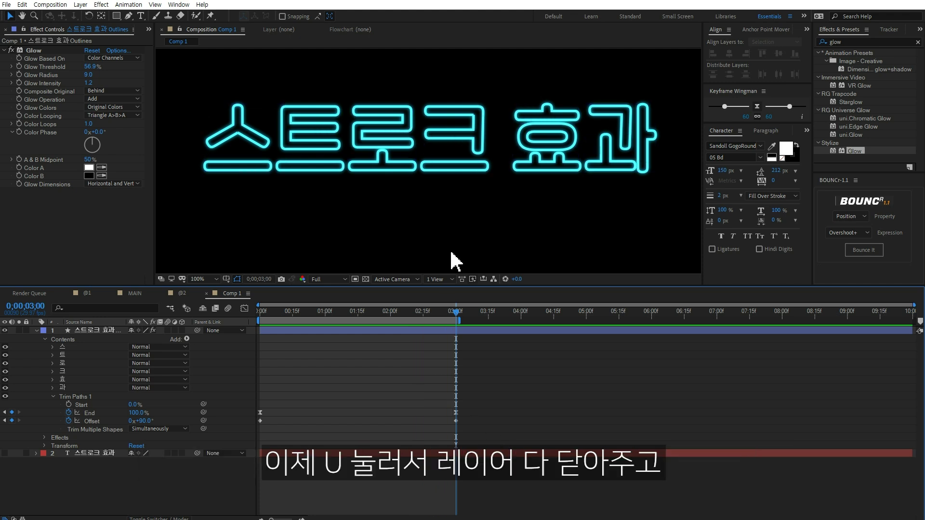
Step: Collapse the layer properties and add a dark royal blue 1920×1080 solid as the bottom layer
scroll(450, 263, "down", 2)
key("u")
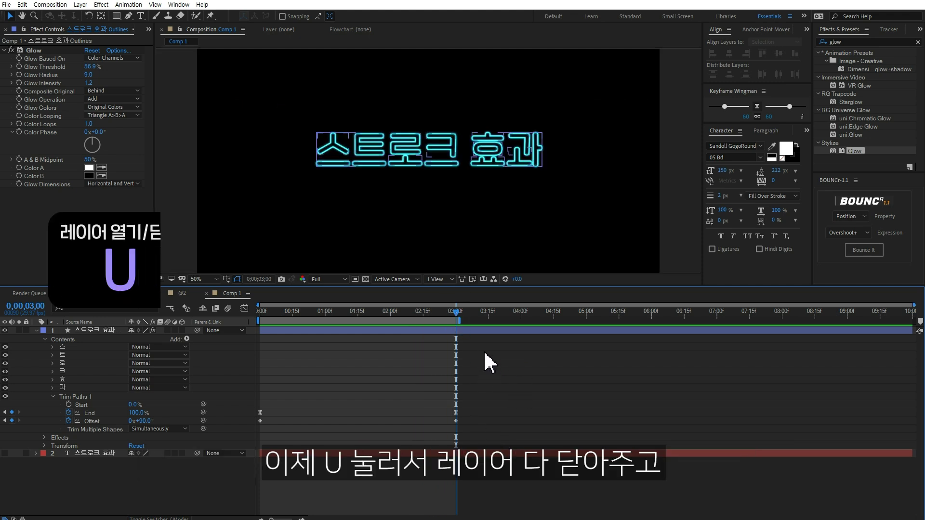
key("u")
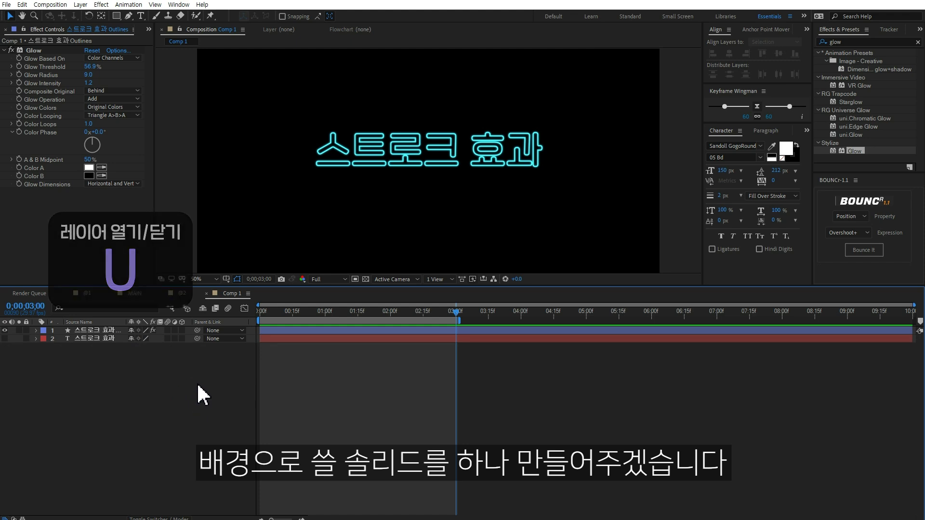
right_click(128, 370)
mouse_move(154, 375)
left_click(289, 398)
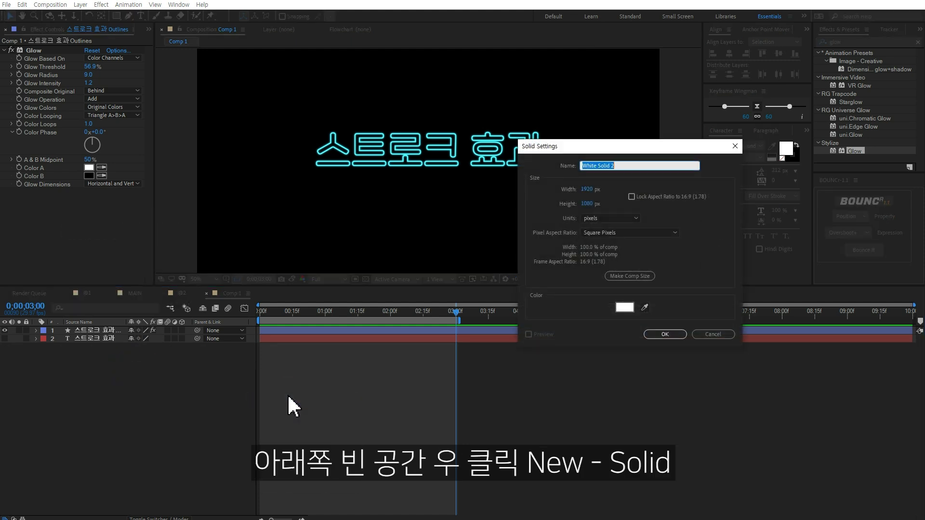
left_click(622, 308)
left_click(671, 299)
left_click(815, 202)
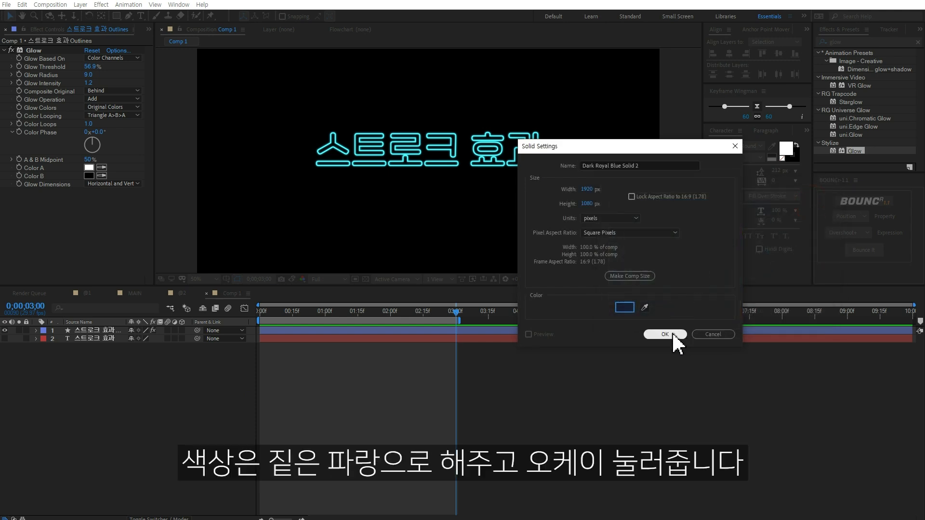
left_click(675, 335)
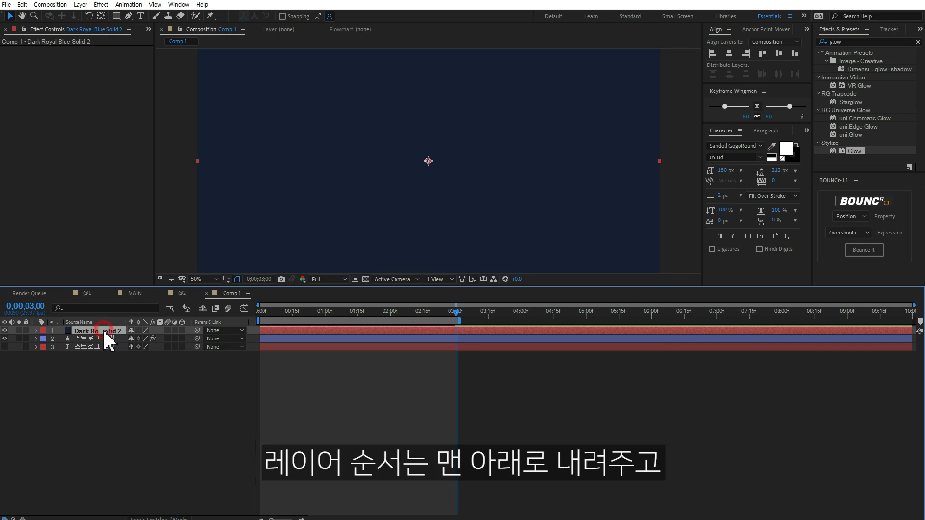
left_click_drag(105, 332, 101, 390)
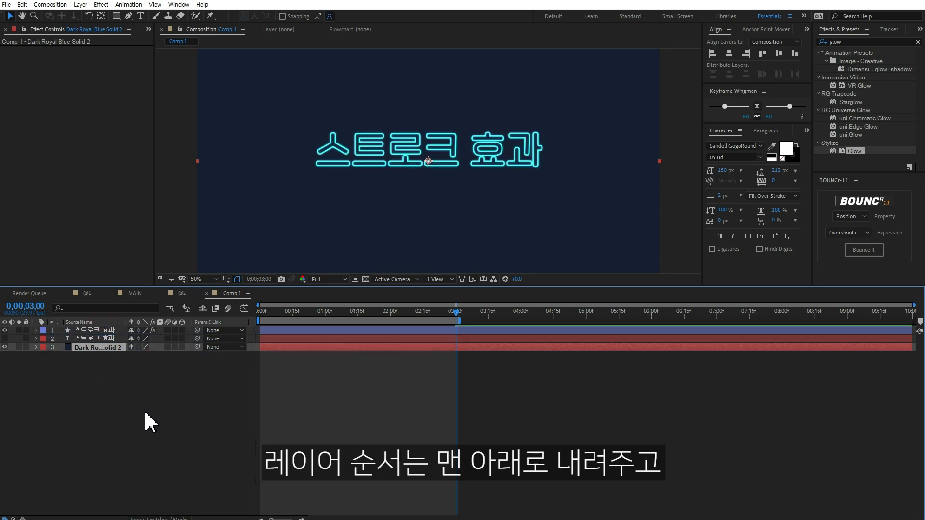
left_click(145, 413)
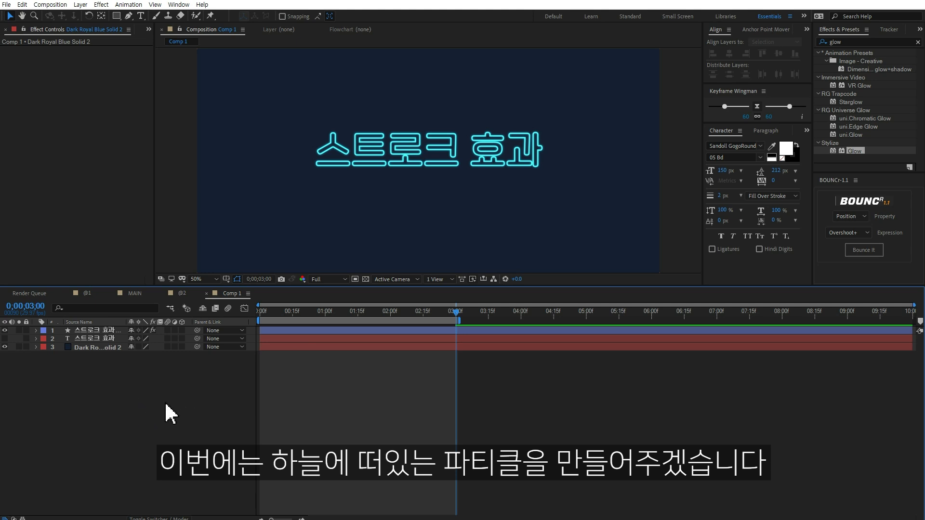
Step: Create a new white solid layer
right_click(124, 385)
mouse_move(127, 381)
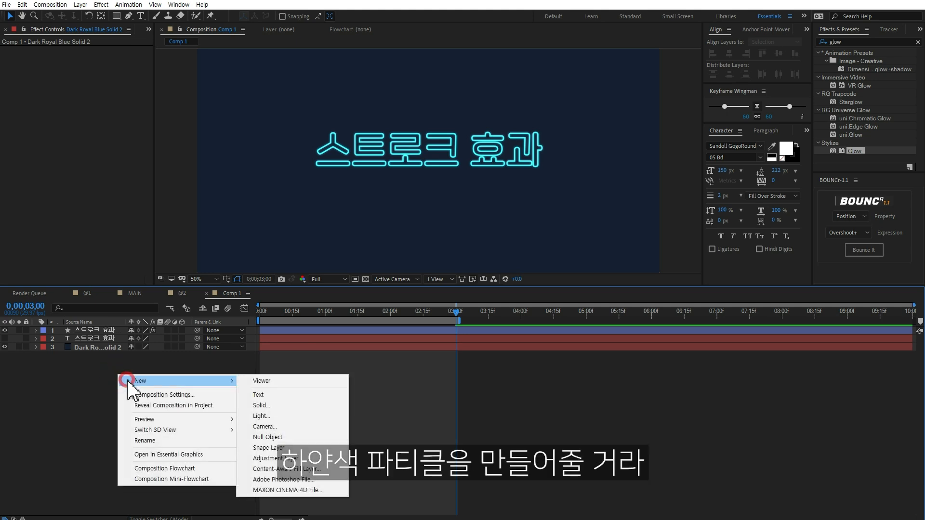
left_click(286, 405)
left_click(624, 307)
left_click(603, 201)
left_click(817, 201)
left_click(664, 333)
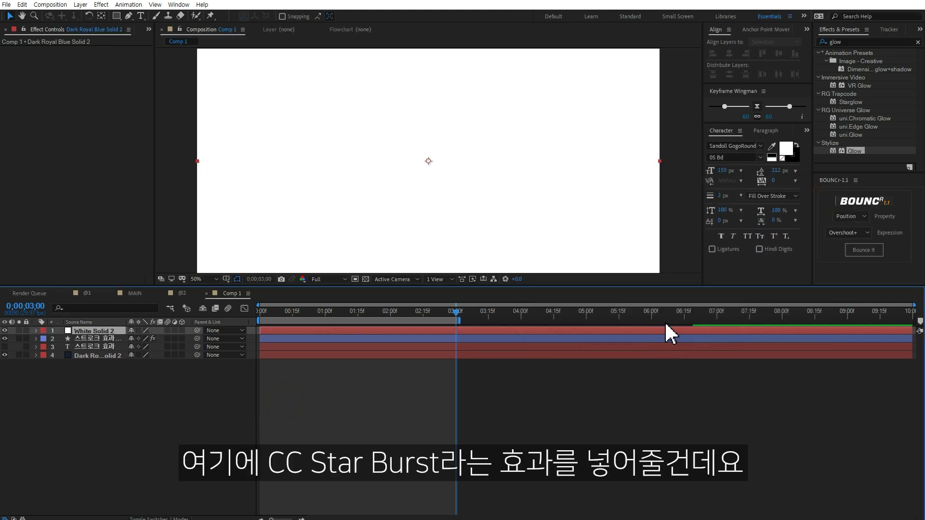
Step: Apply CC Star Burst to the white solid with Scatter 500 and Size 50
double_click(848, 41)
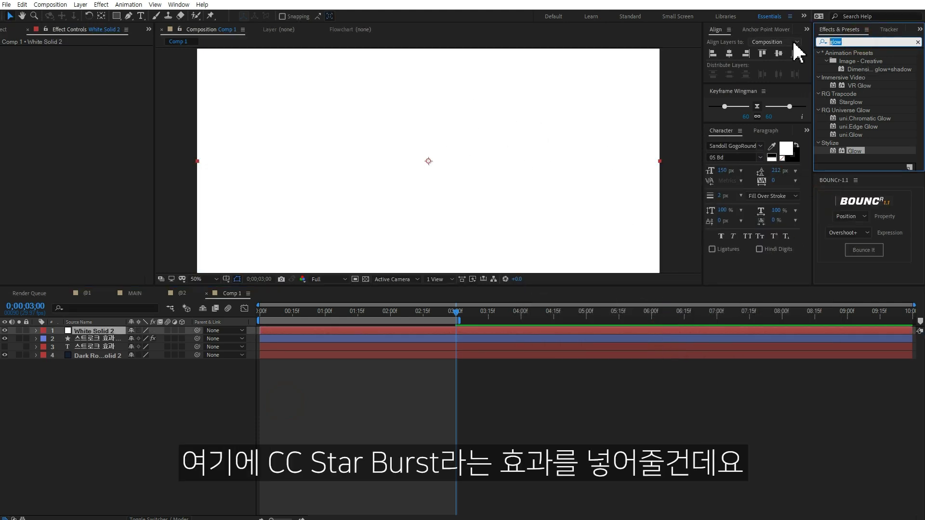
type("star b")
left_click(855, 61)
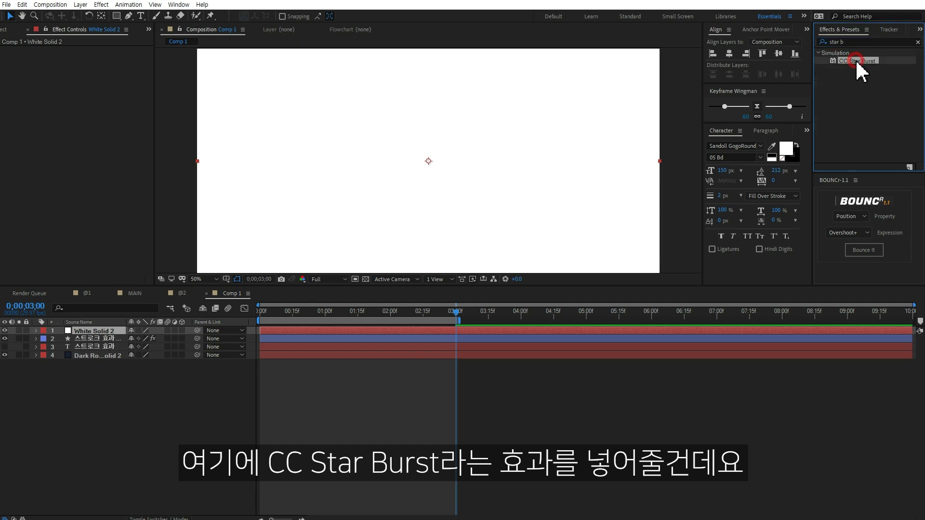
left_click_drag(860, 68, 505, 164)
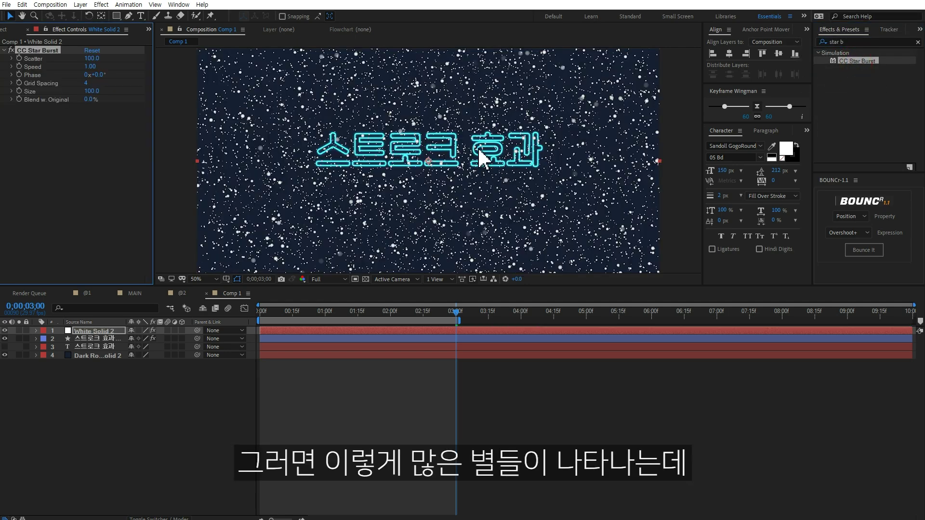
left_click_drag(94, 59, 140, 58)
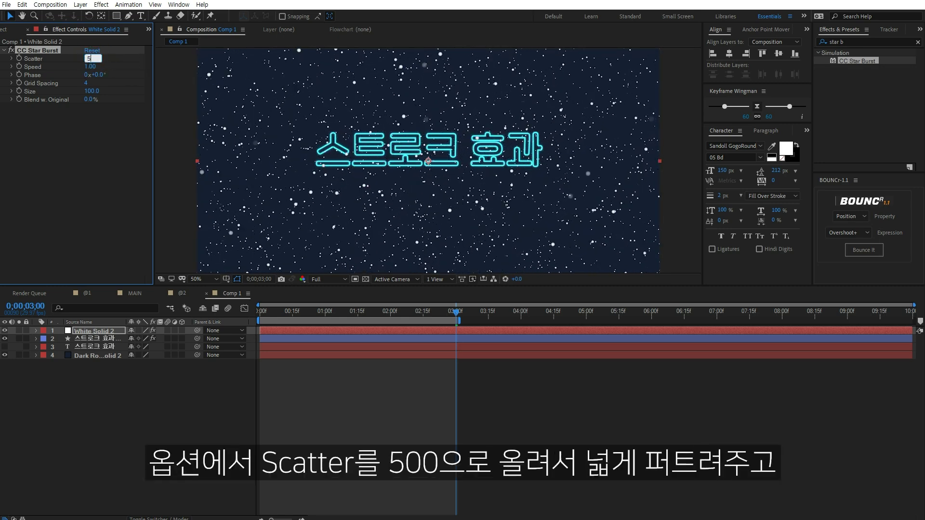
type("00.0")
left_click(95, 90)
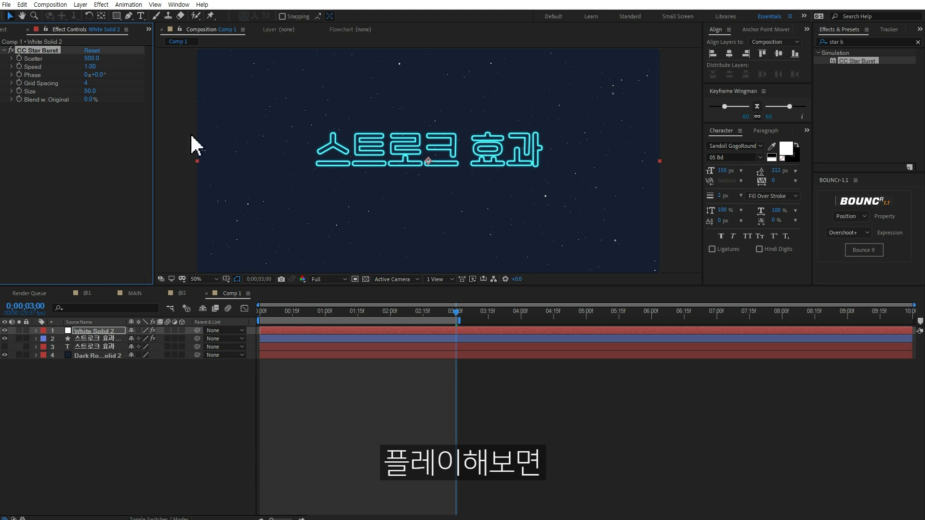
left_click(376, 383)
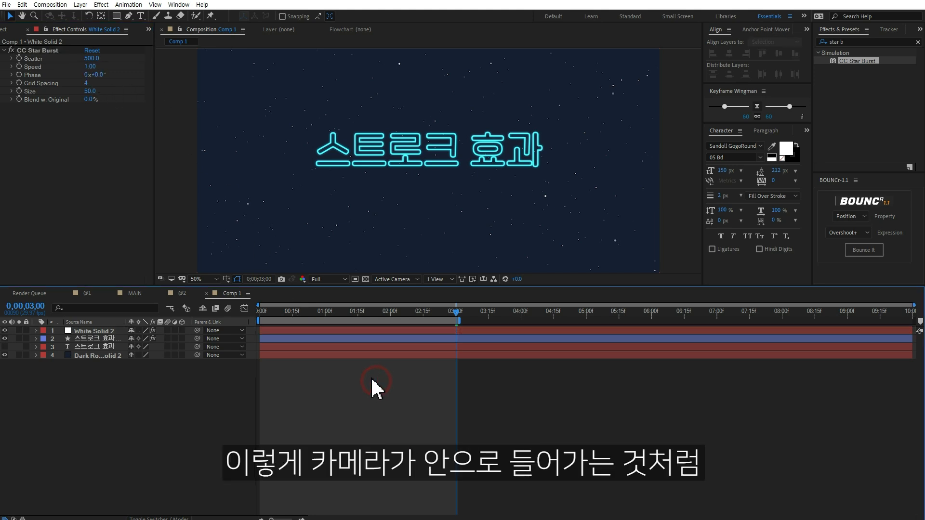
Step: Set Star Burst Speed to 0, preview, and move the starfield below both text layers
key("space")
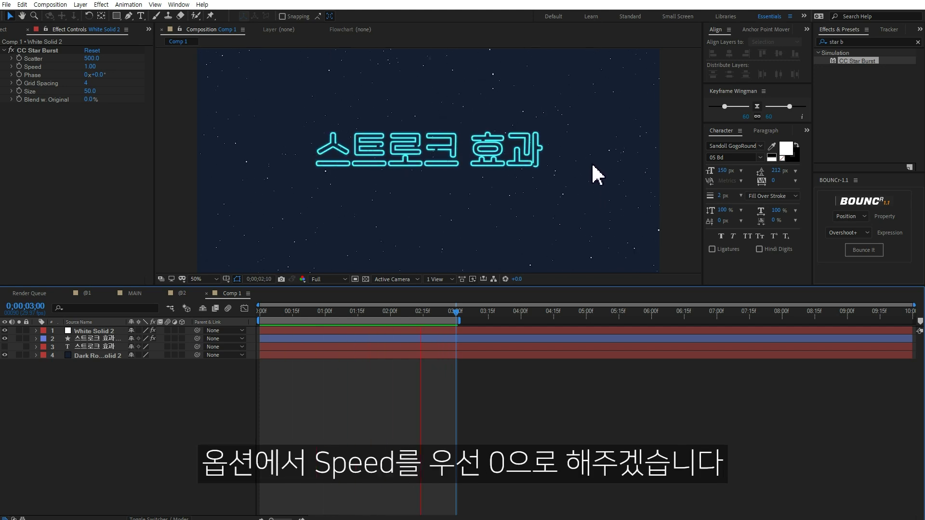
key("space")
left_click(92, 66)
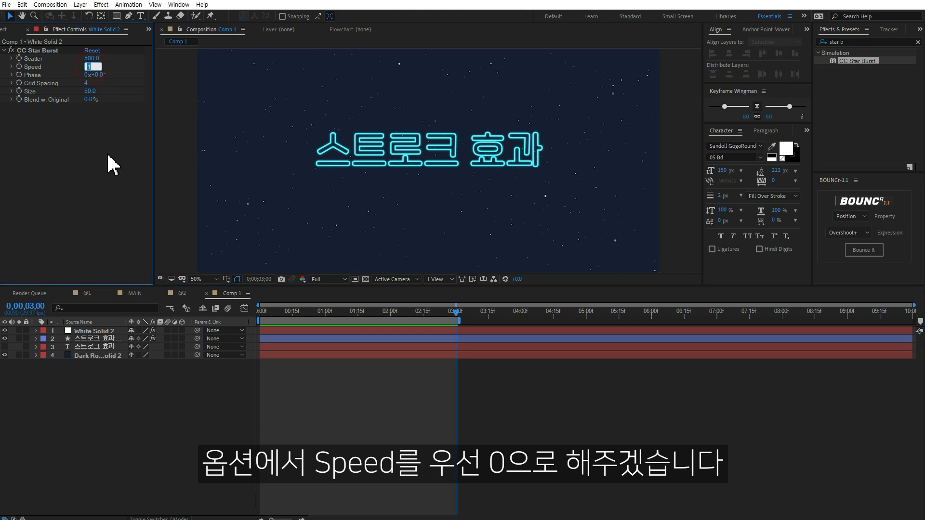
key("space")
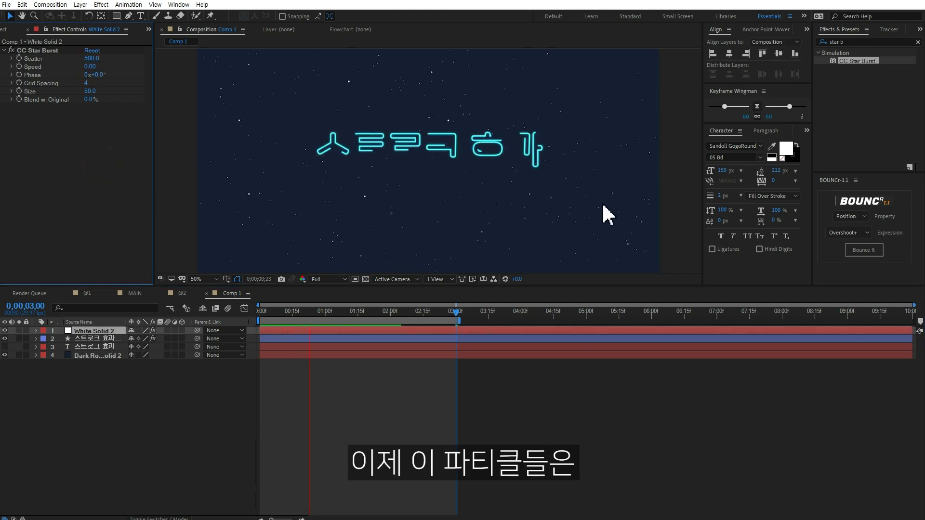
key("space")
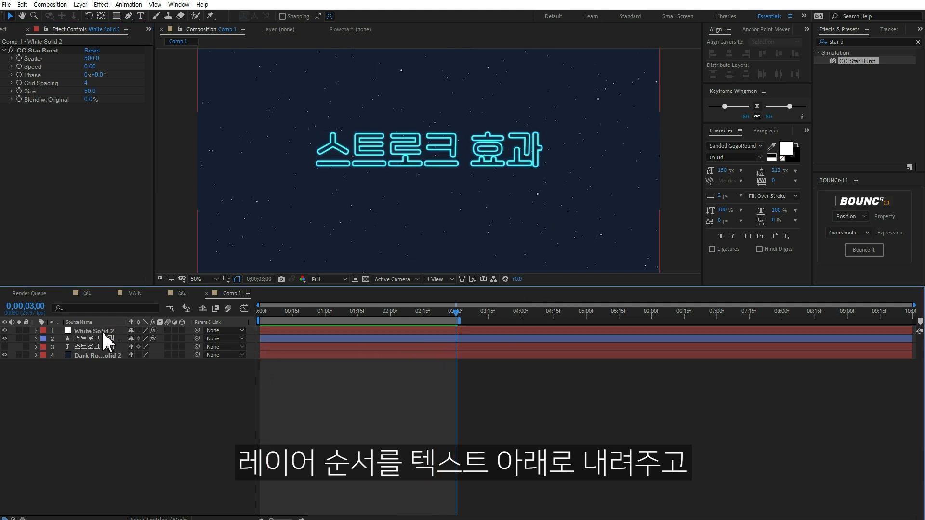
left_click_drag(97, 331, 103, 351)
left_click(149, 409)
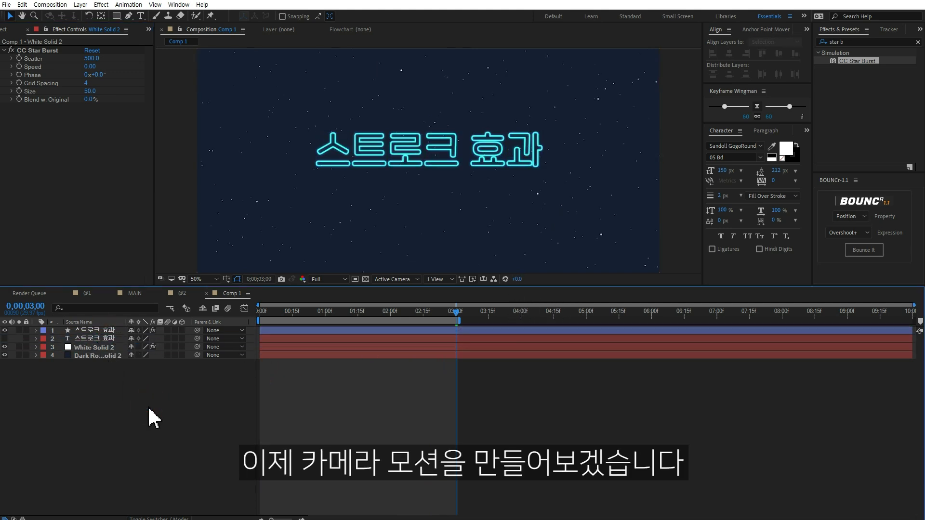
Step: Add a 50mm Camera 1 and switch the 스트로크 효과 Outlines layer to 3D
right_click(102, 395)
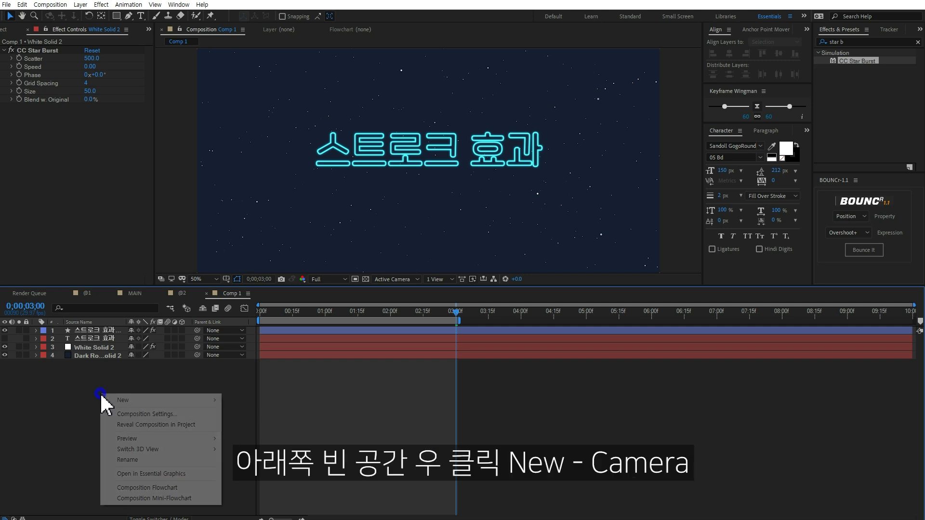
mouse_move(123, 401)
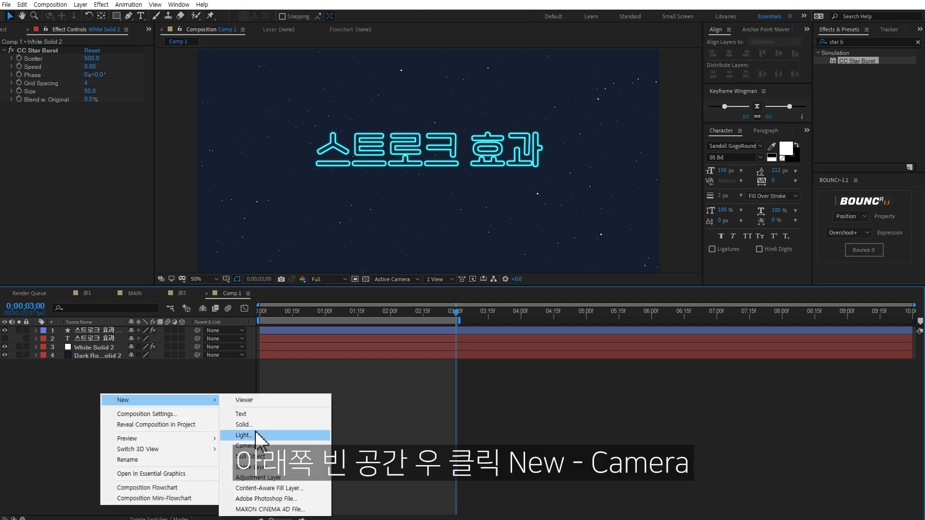
left_click(248, 445)
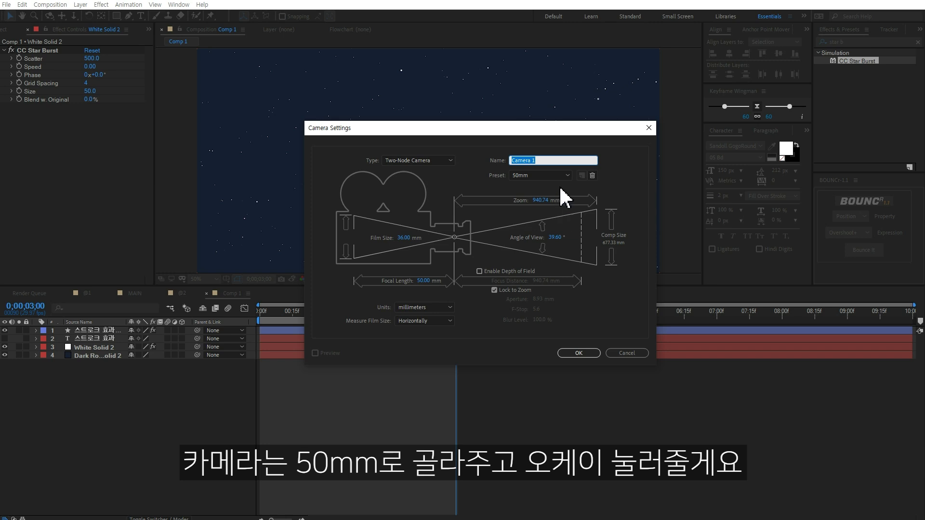
left_click(561, 176)
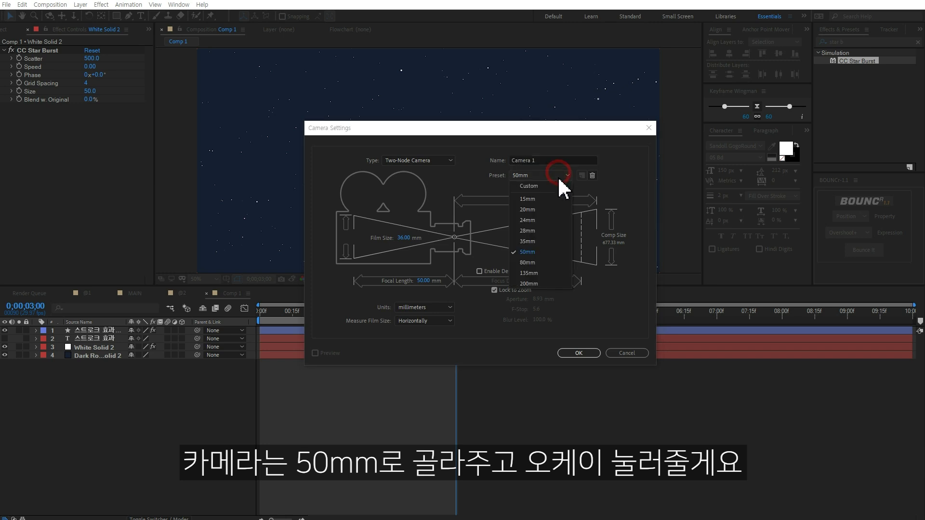
left_click(528, 254)
left_click(580, 354)
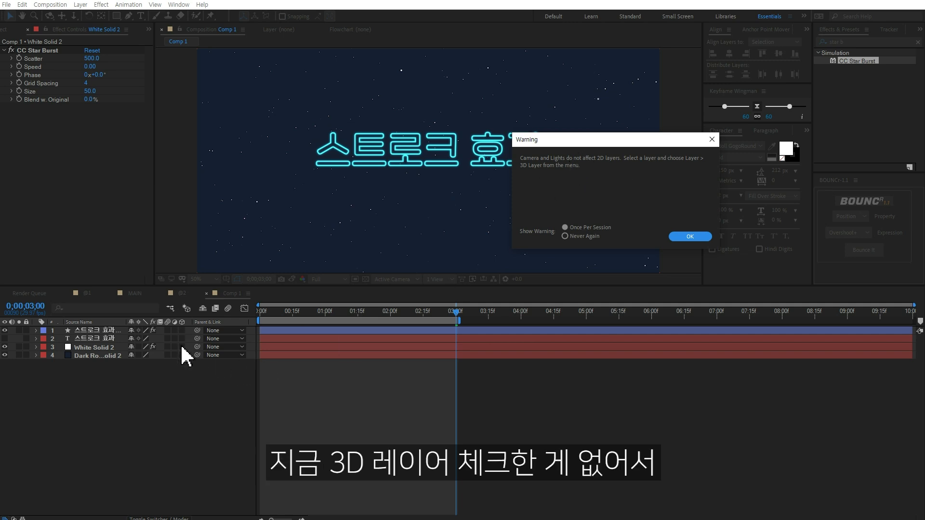
left_click(686, 236)
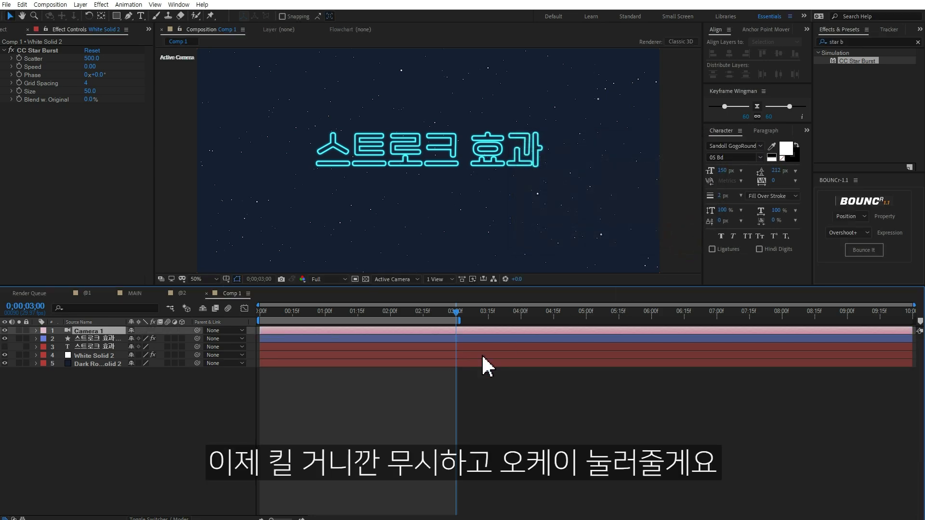
left_click(123, 338)
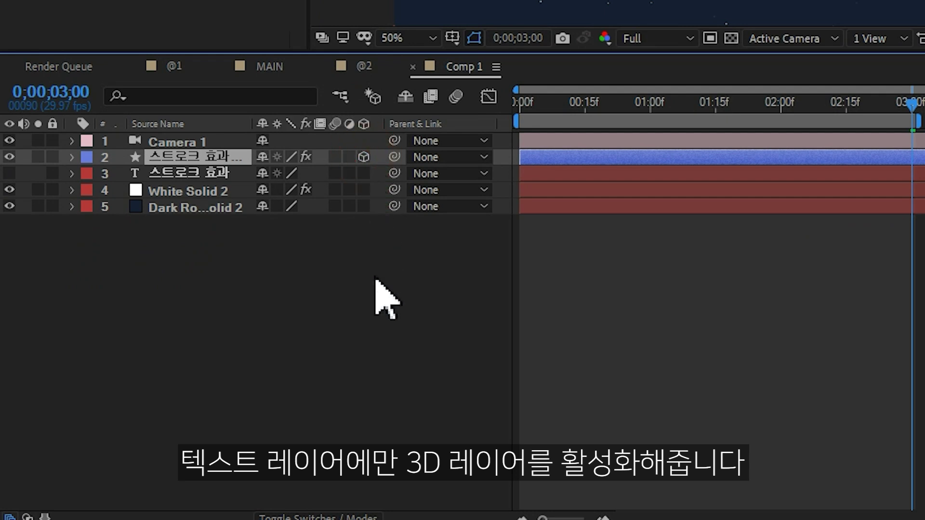
Step: Add a new null object, Null 5, with its 3D Layer switch enabled
left_click(372, 294)
right_click(222, 288)
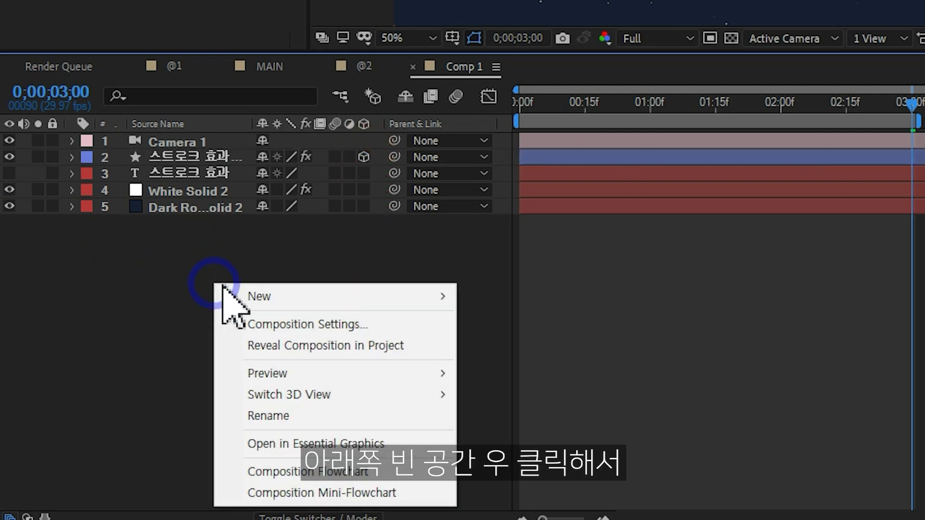
left_click(264, 296)
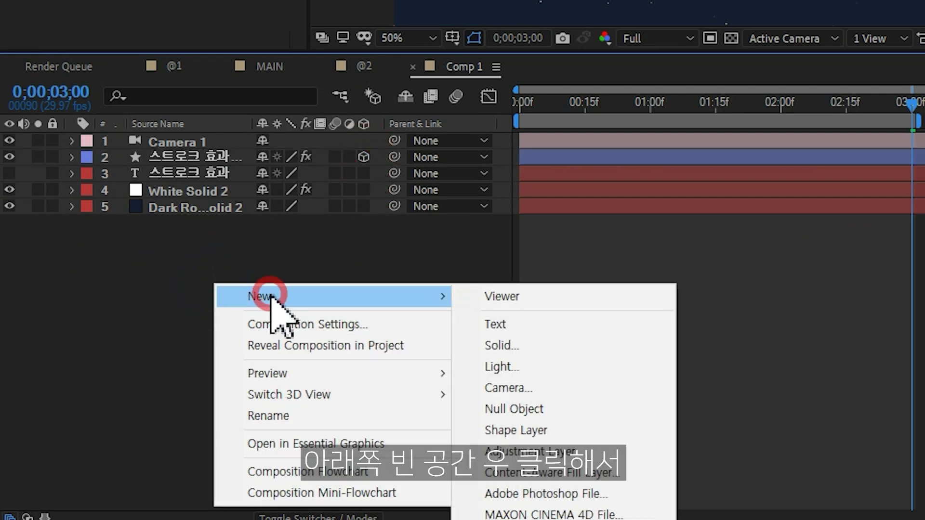
left_click(518, 410)
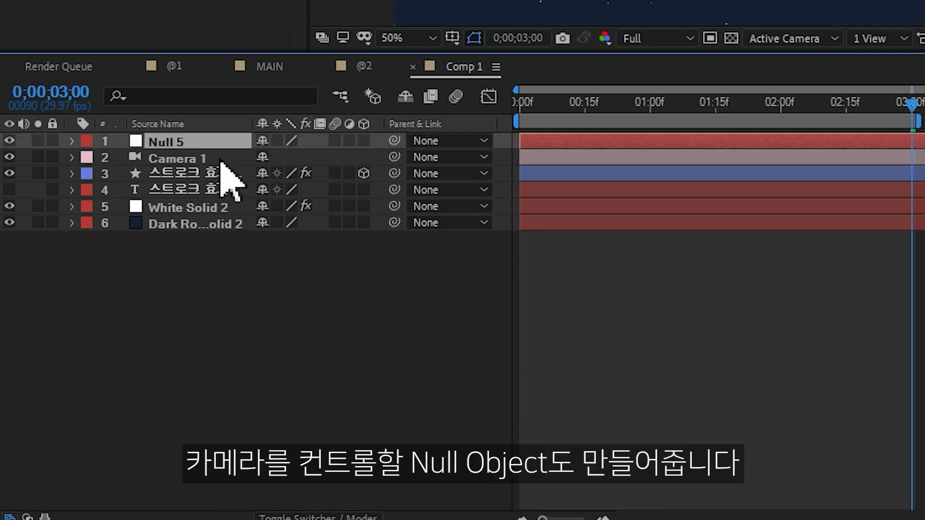
left_click(363, 140)
left_click(188, 158)
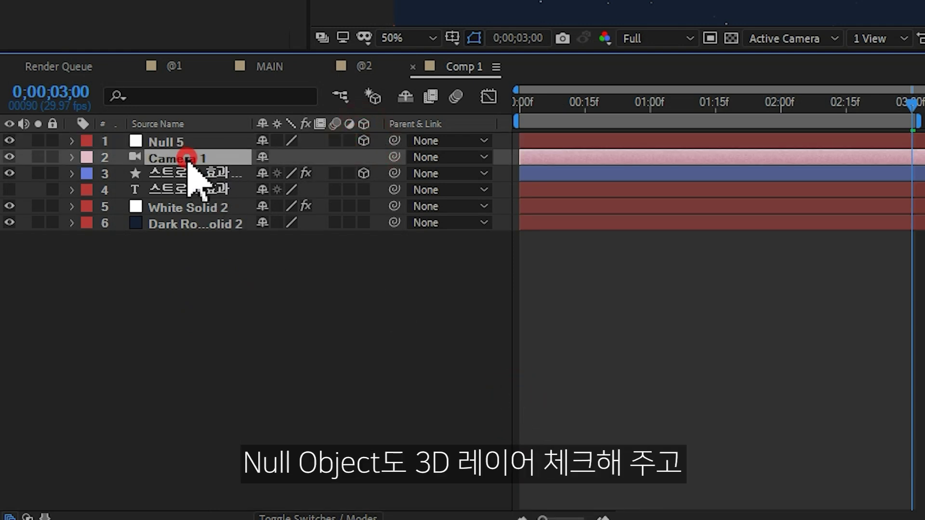
Step: Pick-whip Camera 1 to Null 5 and label both layers Yellow
left_click_drag(394, 156, 209, 145)
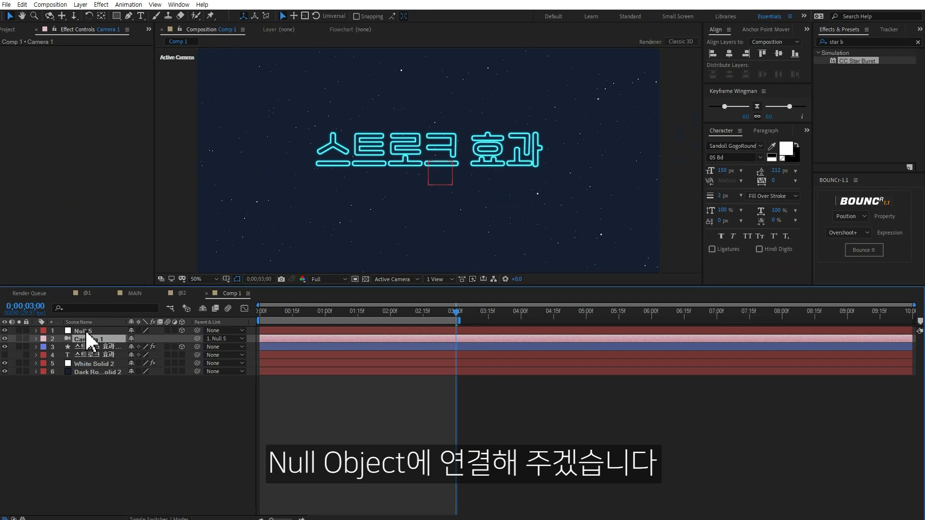
left_click(84, 331, "shift")
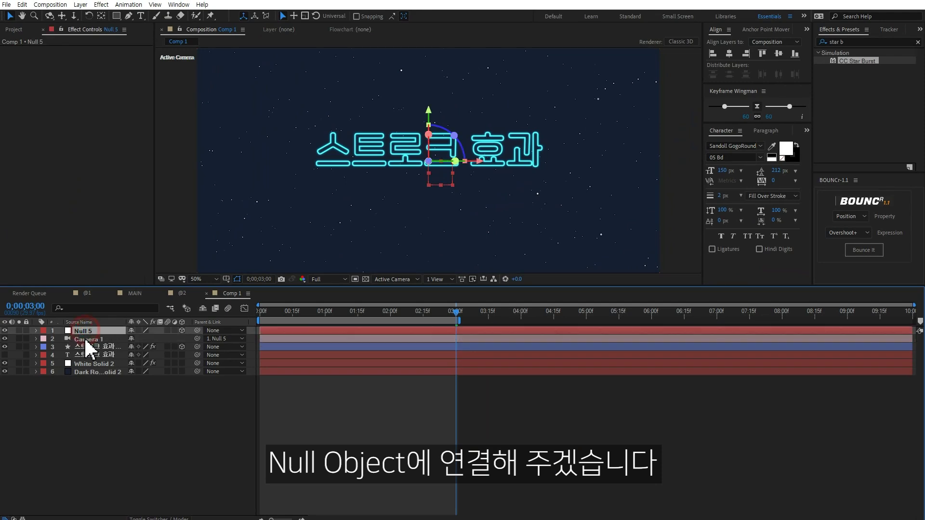
left_click(44, 331)
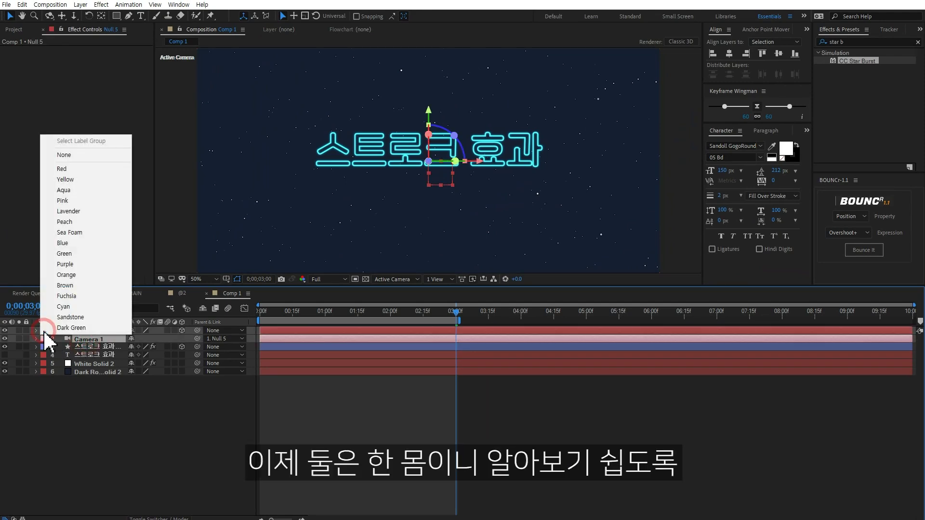
left_click(65, 179)
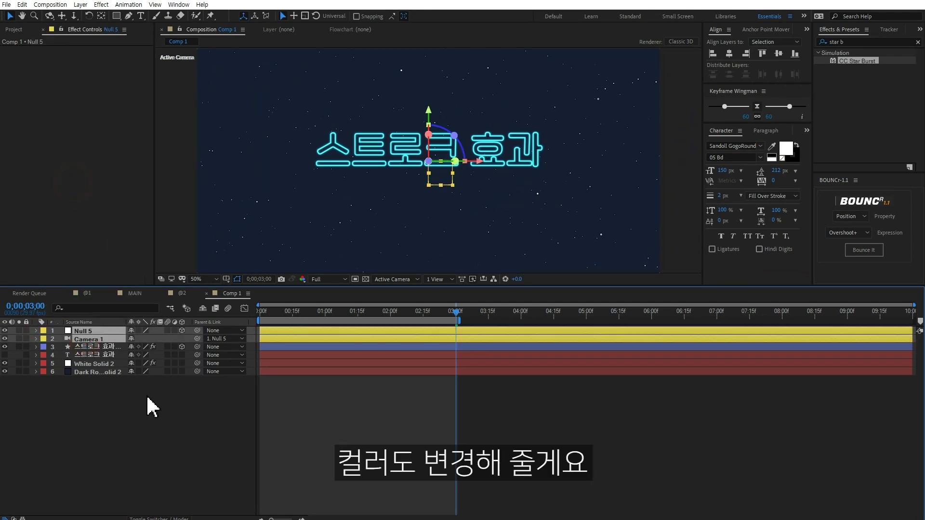
left_click(281, 361)
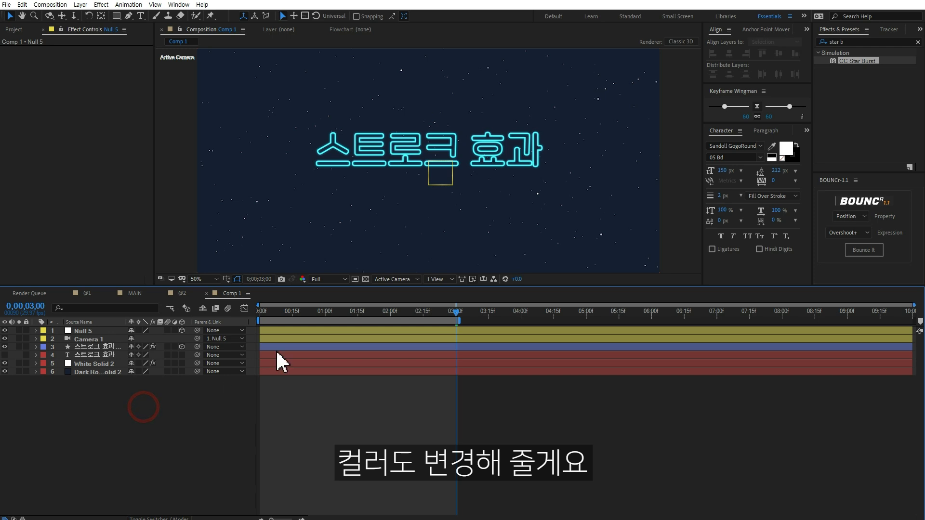
left_click(101, 331)
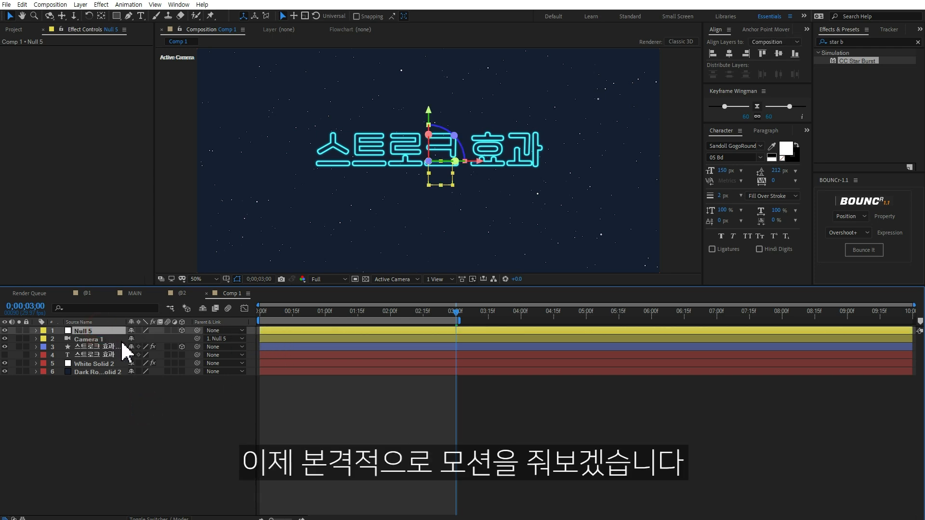
key("p")
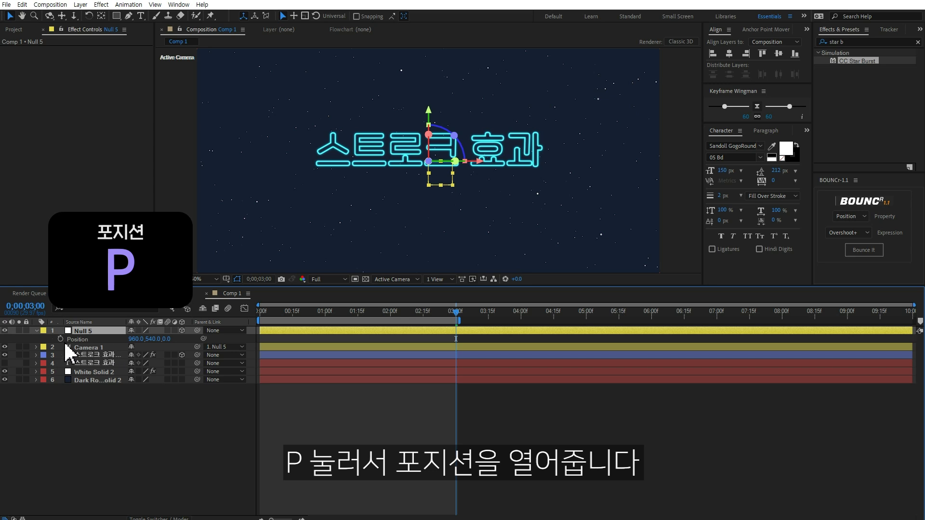
Step: Keyframe Null 5 Position at 3 s, set Z to 2500 at 0 s, and preview the fly-in
left_click(60, 338)
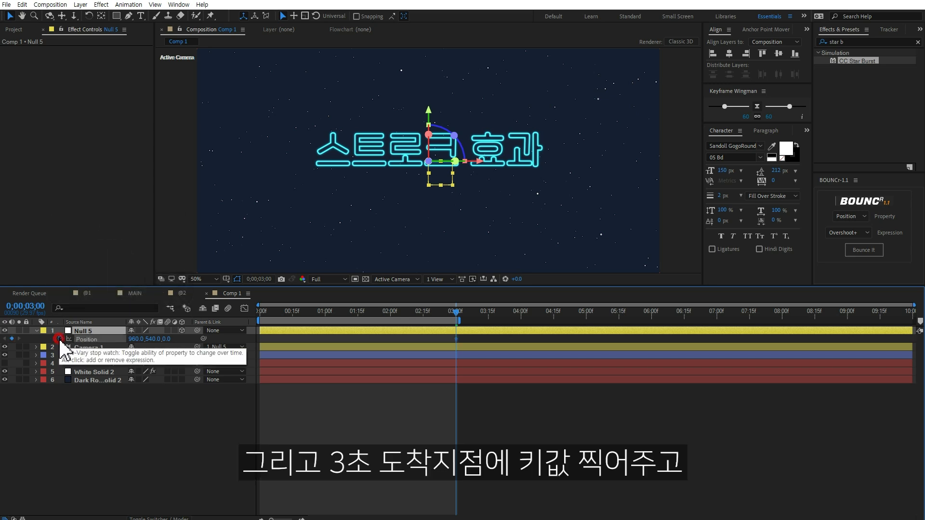
left_click_drag(433, 311, 212, 316)
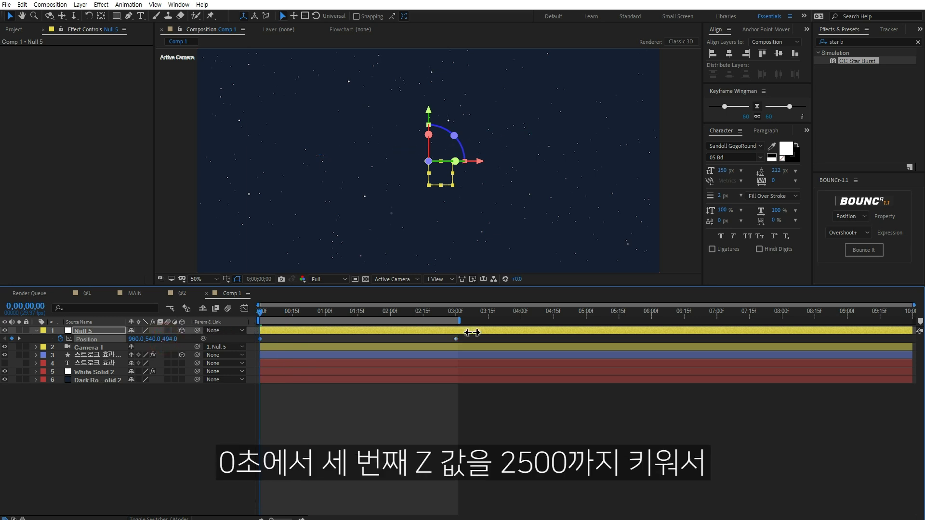
left_click_drag(444, 334, 157, 343)
type("0")
left_click(192, 422)
left_click_drag(263, 318, 441, 314)
key("space")
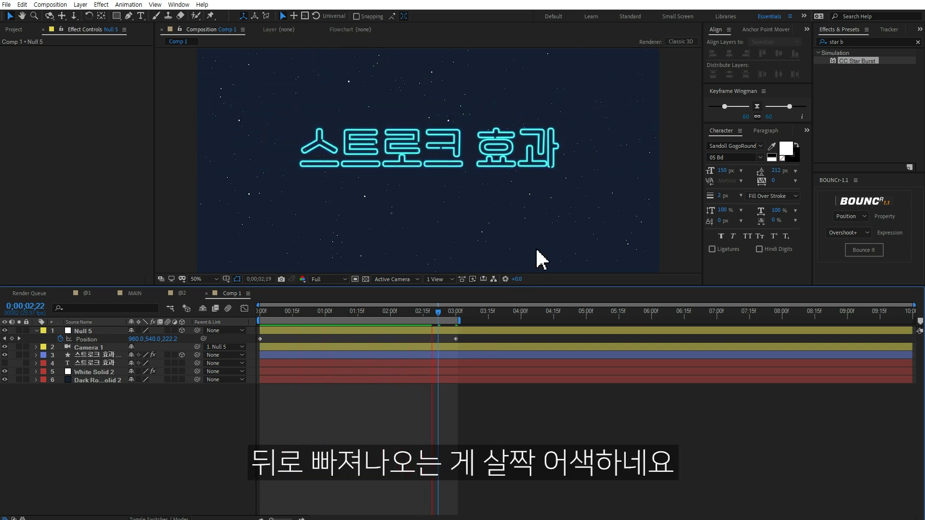
left_click(457, 314)
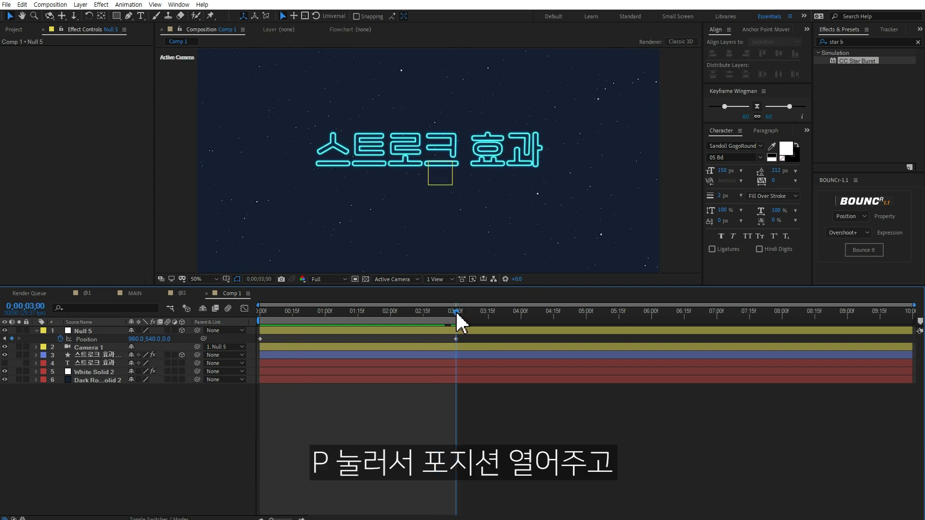
left_click(103, 354)
Step: Lower the outlined title layer's Position Y to 586
key("p")
left_click_drag(153, 363, 164, 362)
left_click(208, 458)
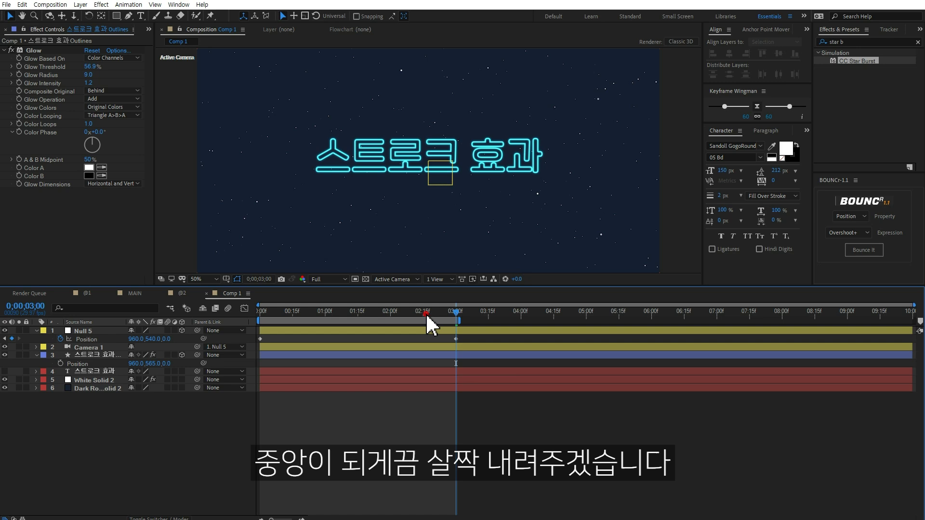
left_click_drag(426, 313, 290, 321)
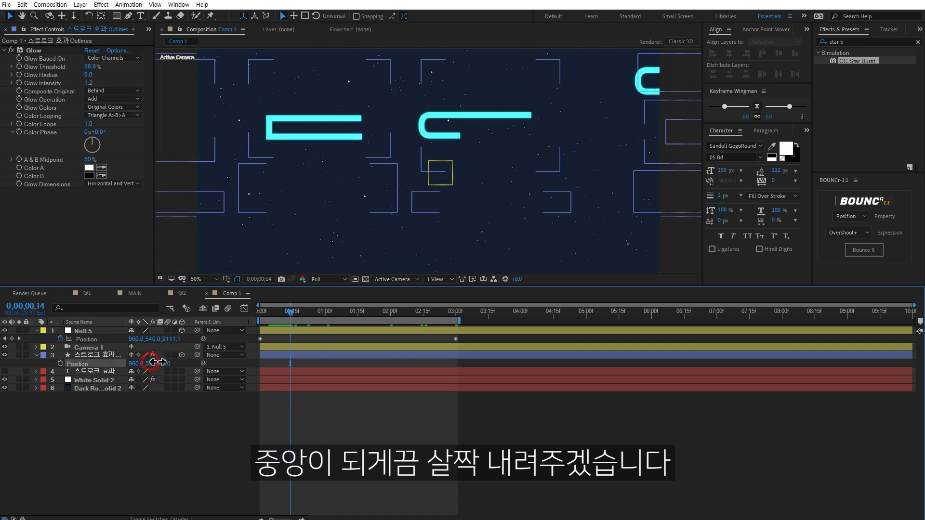
left_click_drag(157, 362, 169, 362)
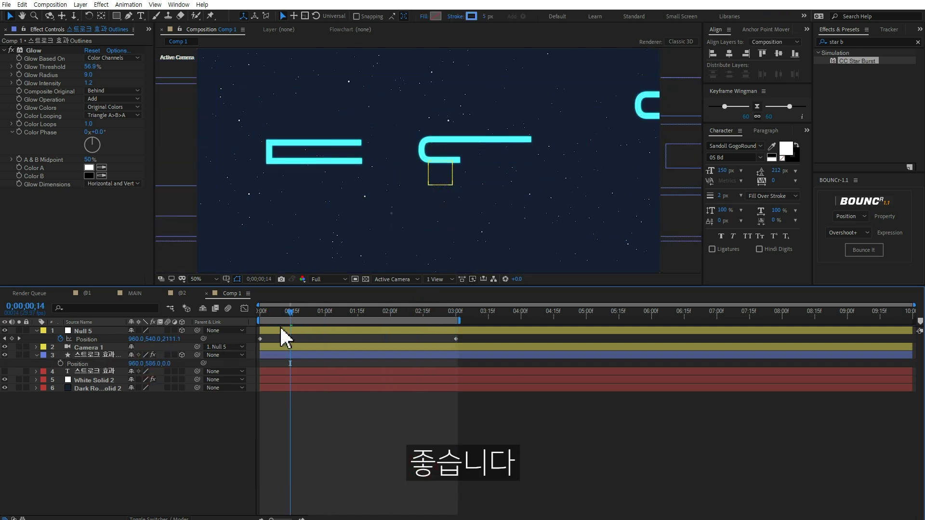
left_click_drag(262, 319, 458, 322)
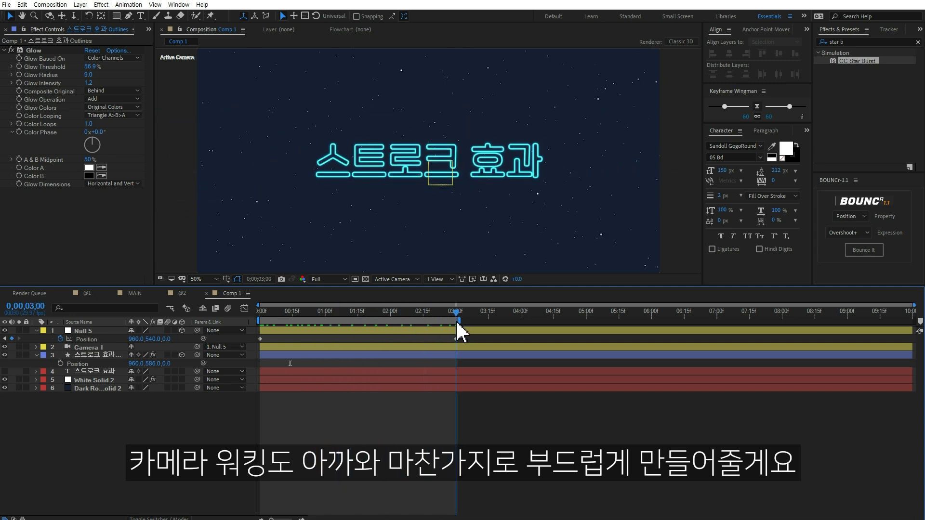
Step: Easy Ease Null 5's Position keyframes and lengthen the final keyframe's influence in the Graph Editor
left_click_drag(476, 337, 259, 351)
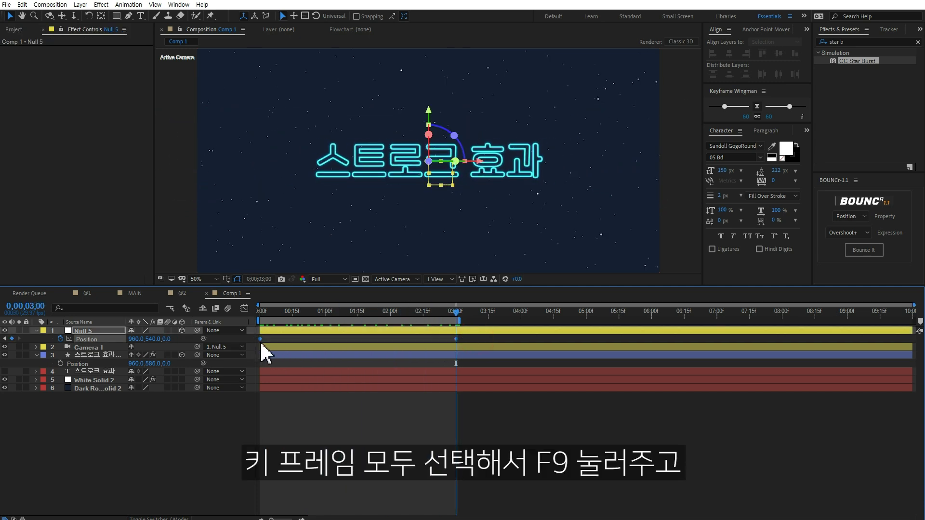
key("F9")
left_click_drag(466, 336, 444, 340)
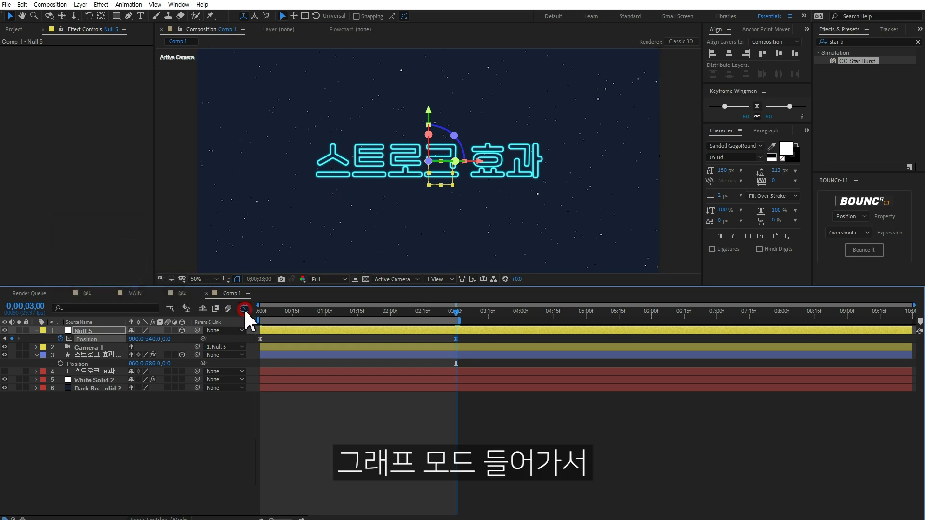
left_click(245, 310)
left_click_drag(423, 474, 338, 477)
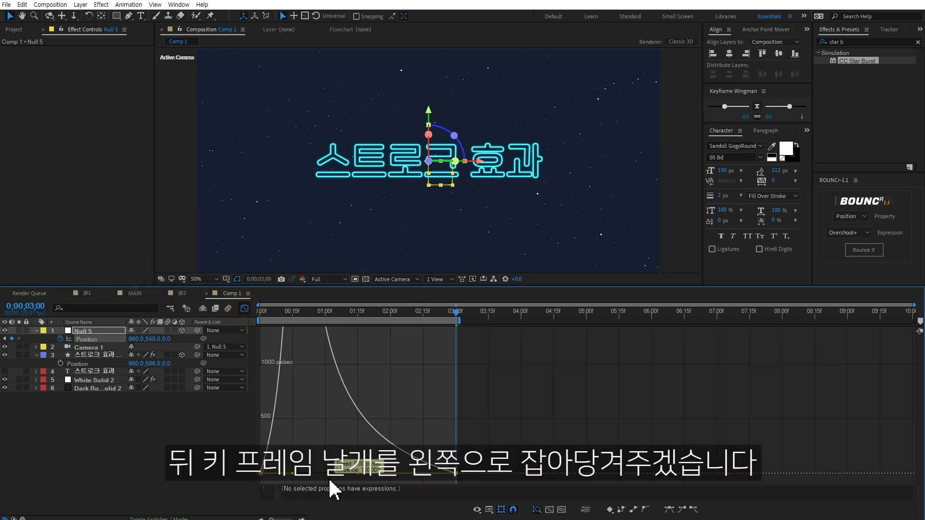
left_click(246, 313)
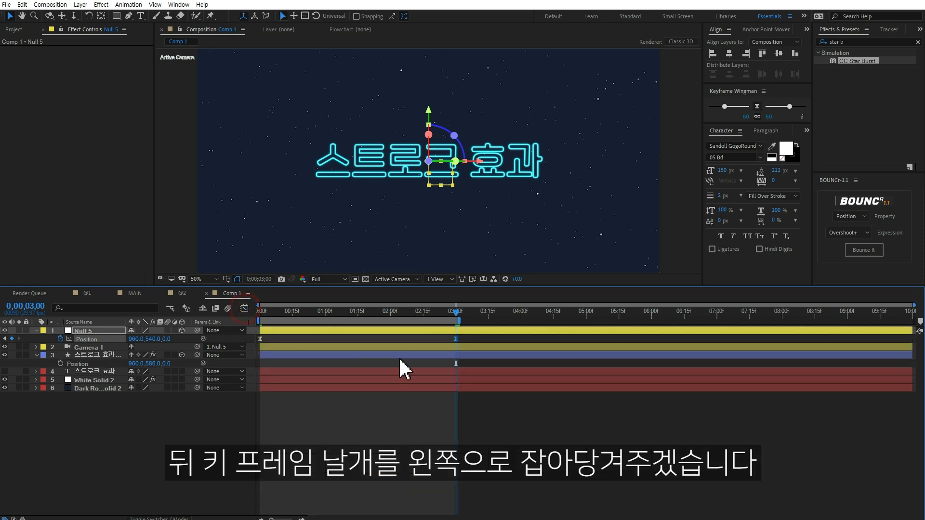
left_click(520, 413)
key("space")
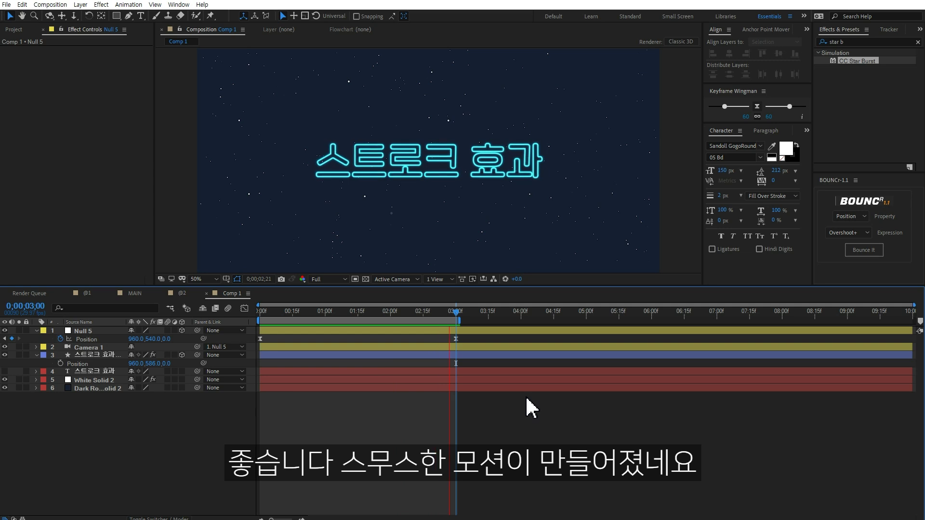
left_click(501, 331)
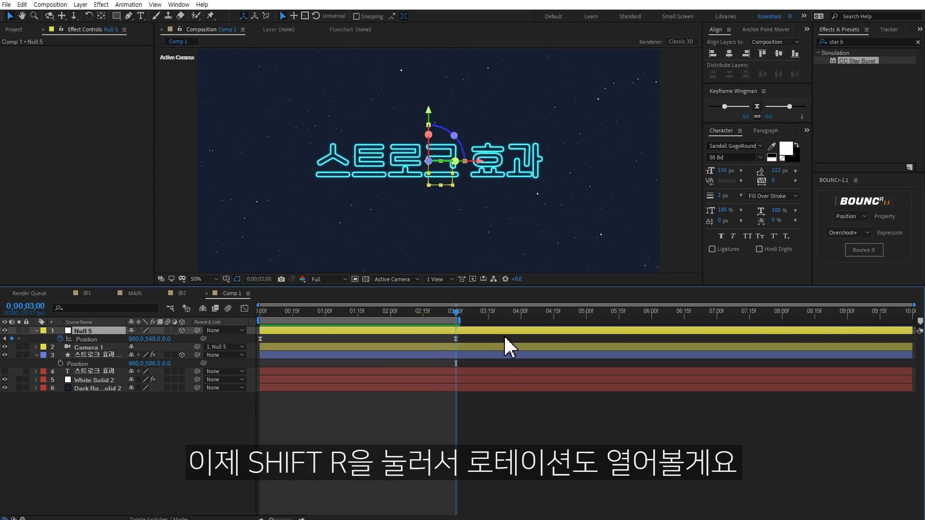
Step: Keyframe Null 5's Z Rotation from 15° at 0 s to 0° at 3 s
key("shift+r")
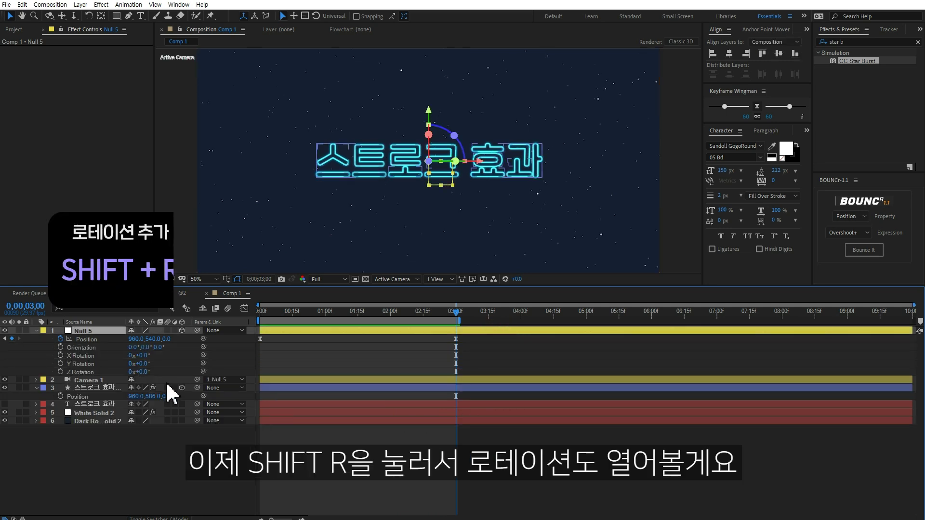
mouse_move(143, 372)
left_mouse_down()
mouse_move(155, 373)
mouse_move(145, 379)
left_mouse_up()
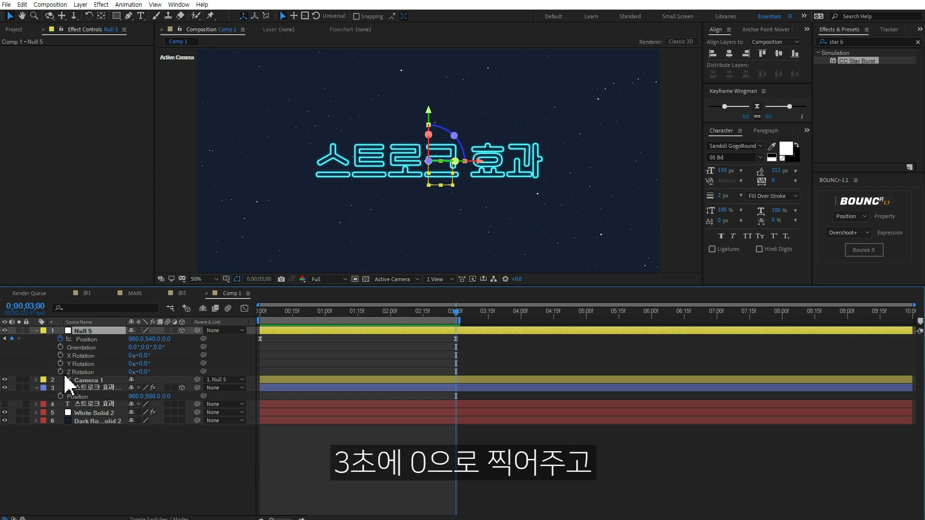
left_click_drag(294, 318, 253, 320)
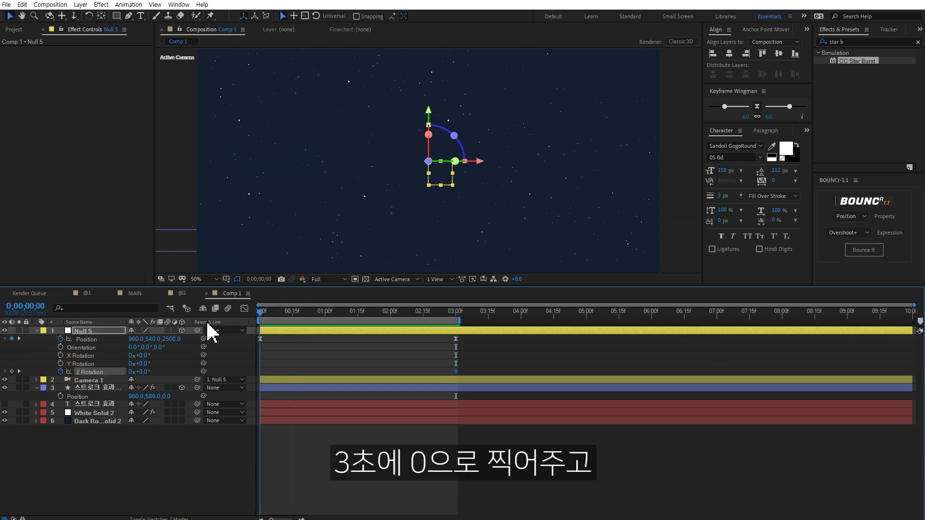
left_click(173, 471)
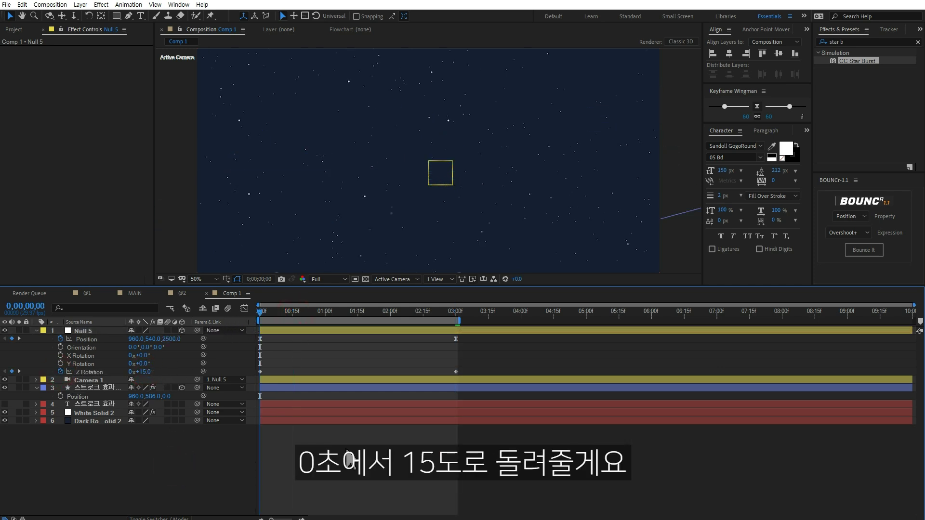
left_click_drag(264, 314, 256, 323)
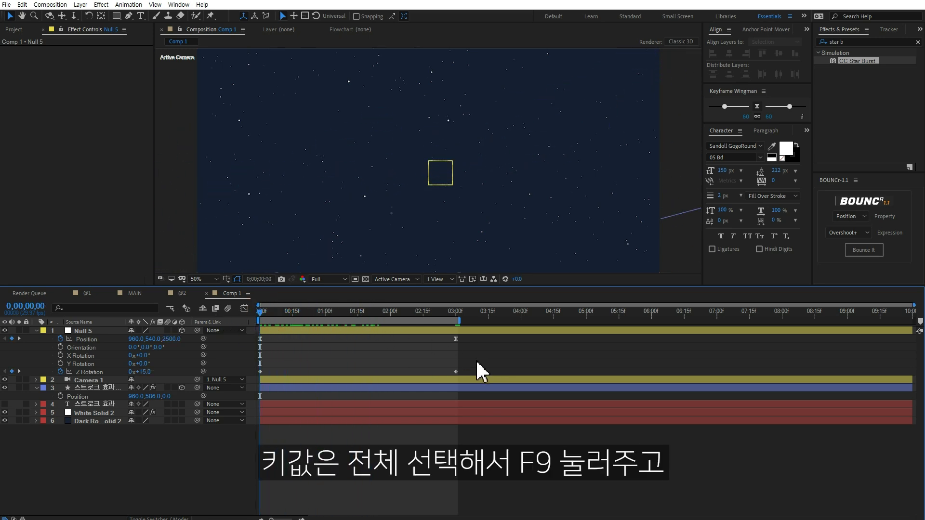
Step: Lengthen the ease into the final Z Rotation keyframe in the Graph Editor and preview
left_click_drag(298, 370, 260, 377)
left_click_drag(480, 368, 443, 383)
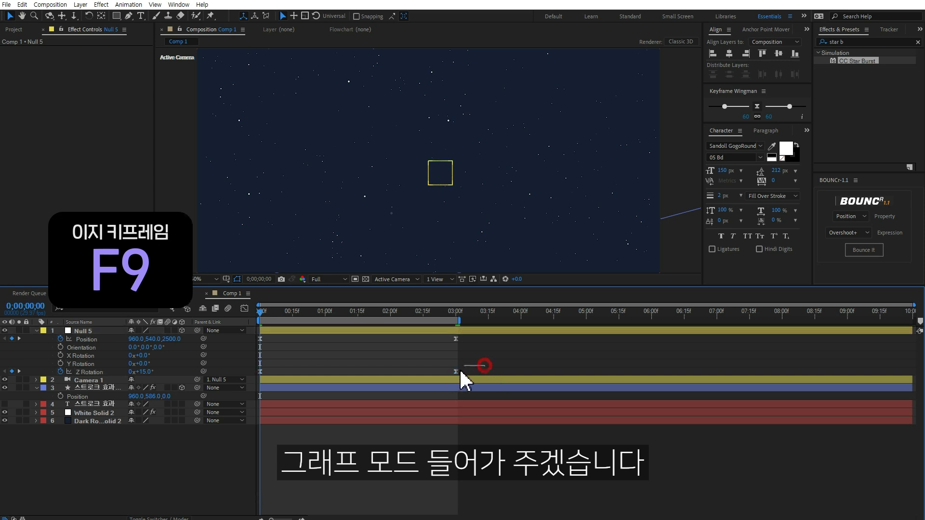
left_click(244, 309)
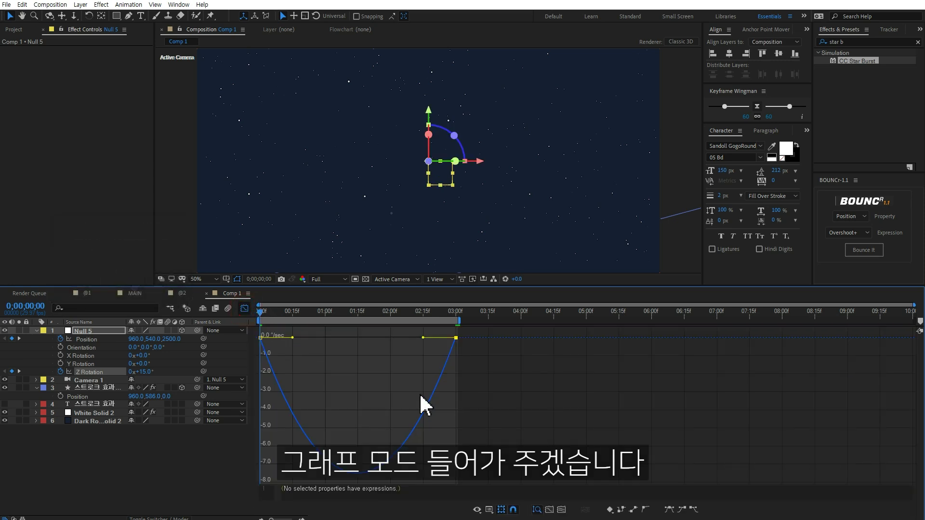
left_click_drag(423, 337, 418, 339)
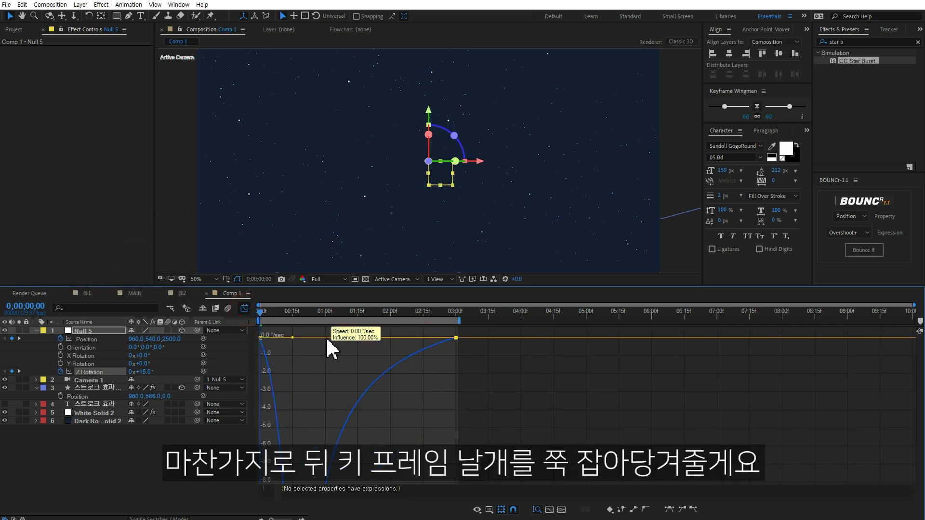
left_click_drag(328, 343, 320, 345)
right_click(379, 386)
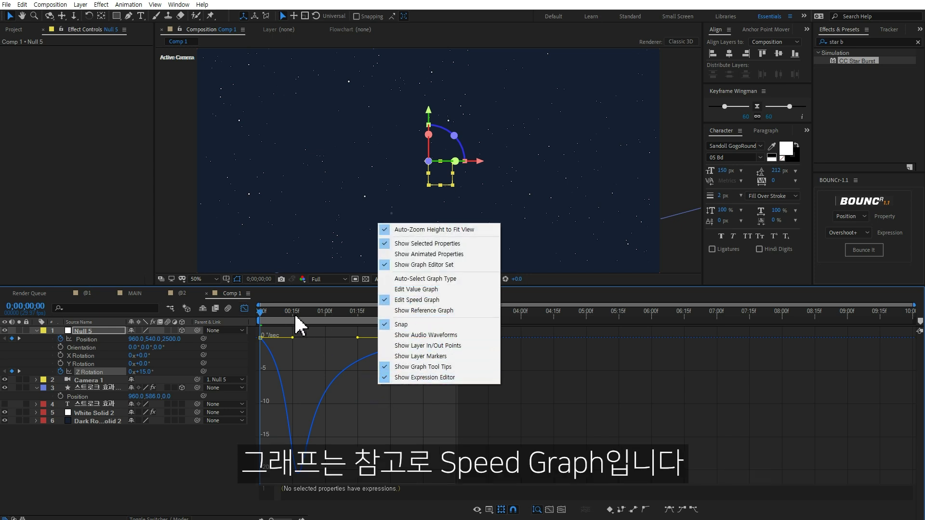
left_click(244, 308)
key("space")
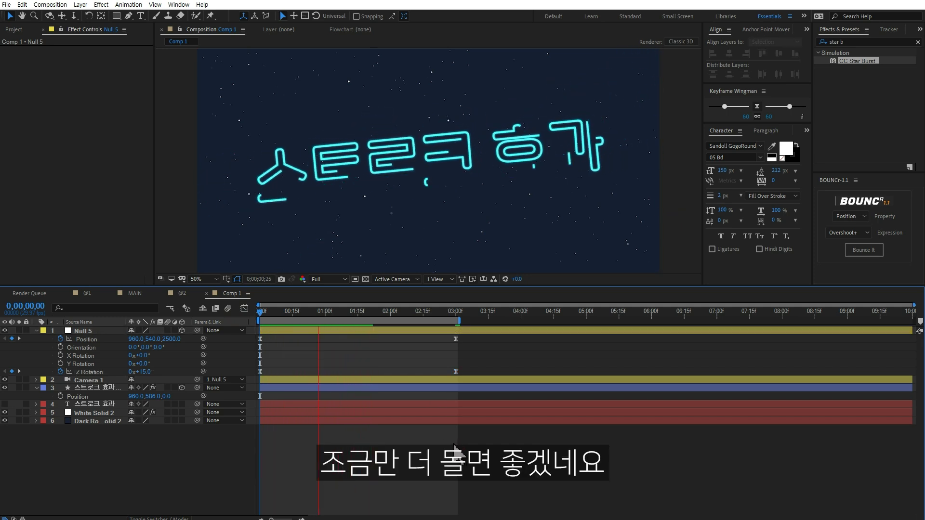
key("space")
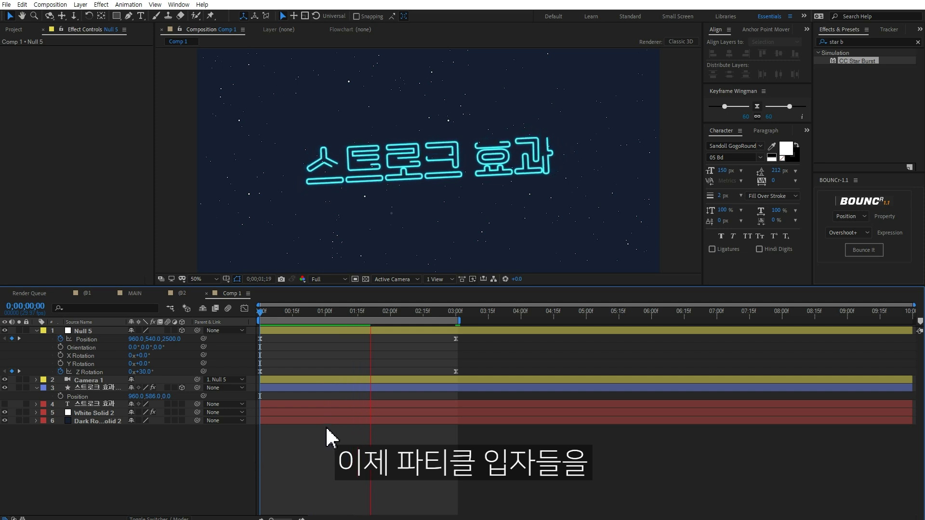
Step: Keyframe the starfield's Star Burst Speed at -1.00 at 0 s and 0 at 3 s
key("space")
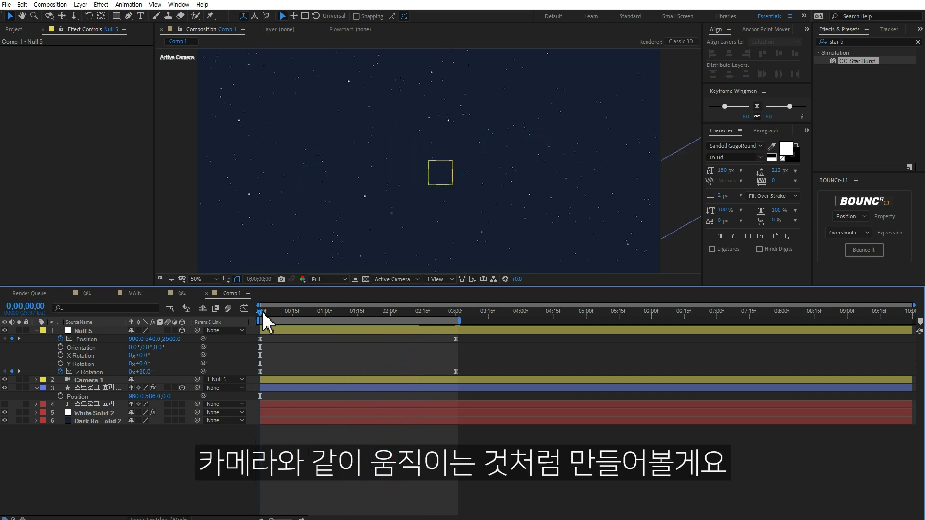
left_click(111, 413)
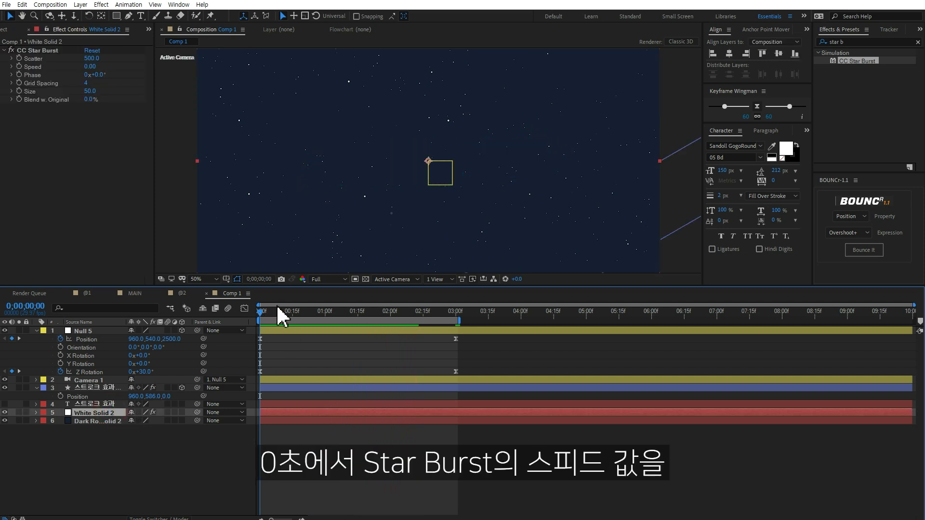
left_click(89, 66)
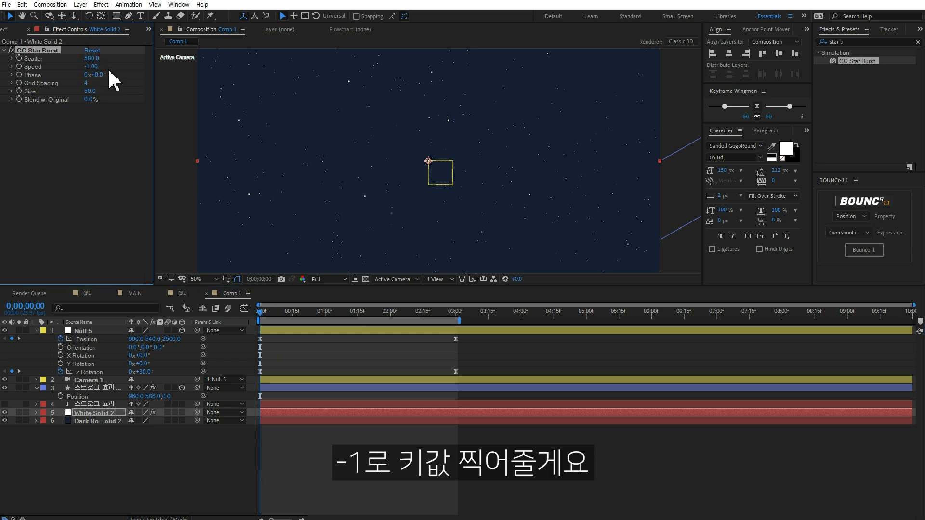
left_click(19, 67)
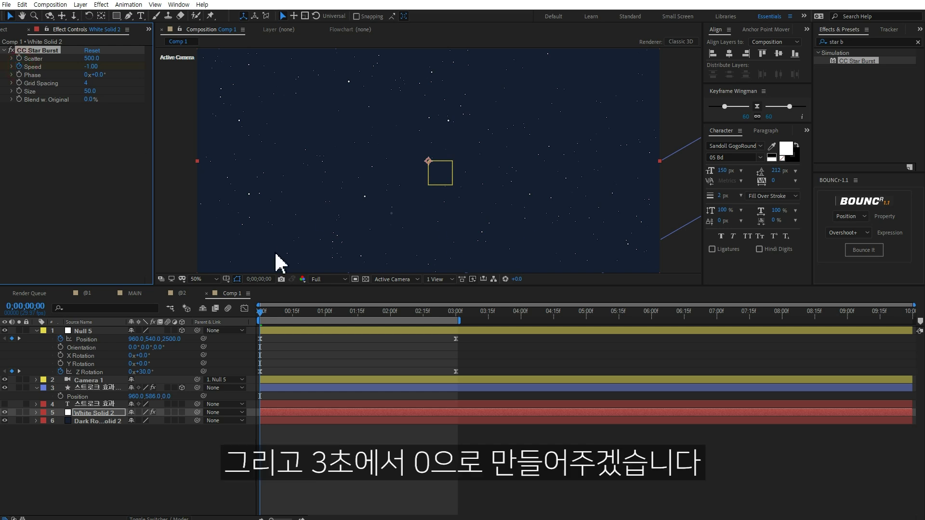
left_click_drag(401, 309, 456, 318)
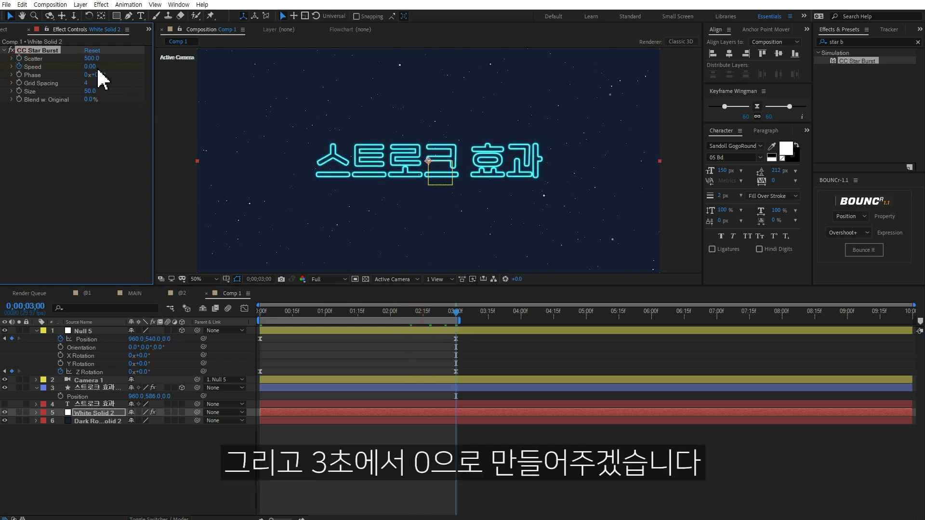
key("u")
Step: Easy Ease both Speed keyframes, pull the ease so speed drops early, and preview
left_click_drag(485, 417, 257, 436)
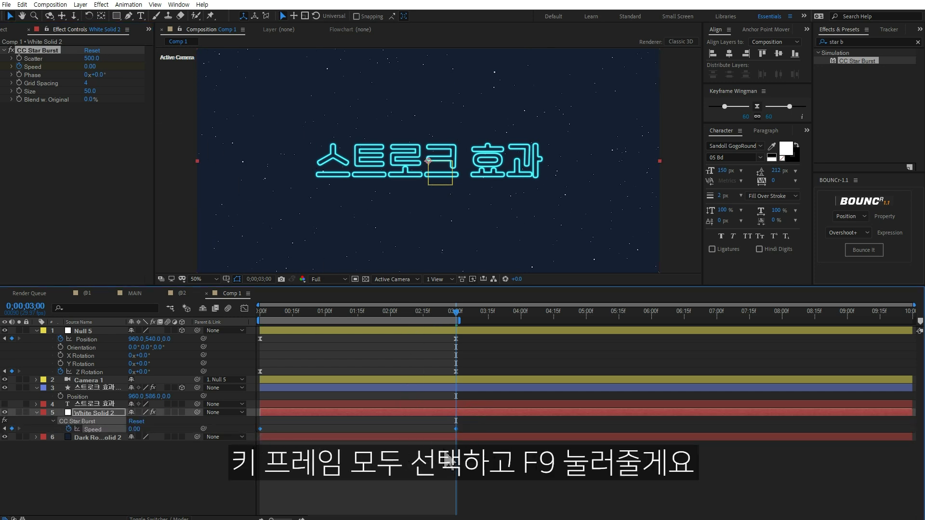
key("F9")
left_click_drag(471, 423, 447, 433)
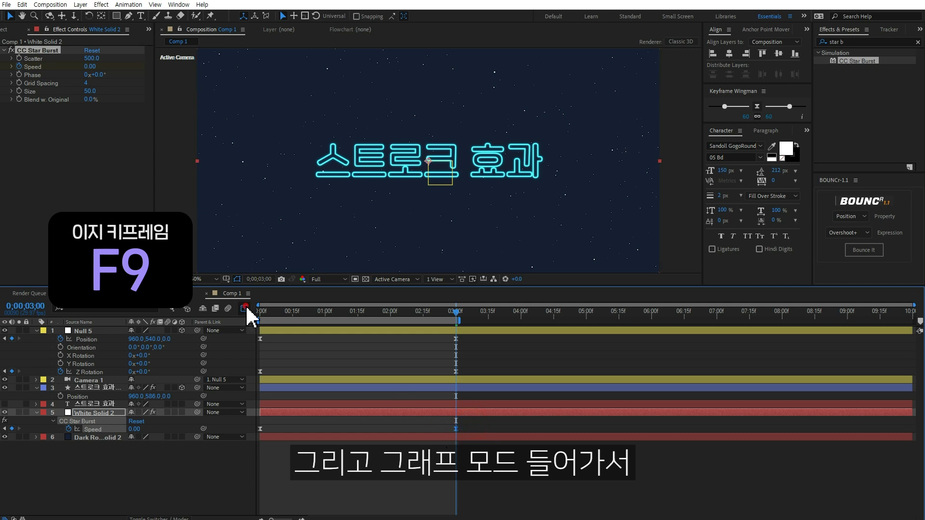
left_click(245, 309)
left_click_drag(407, 477, 335, 464)
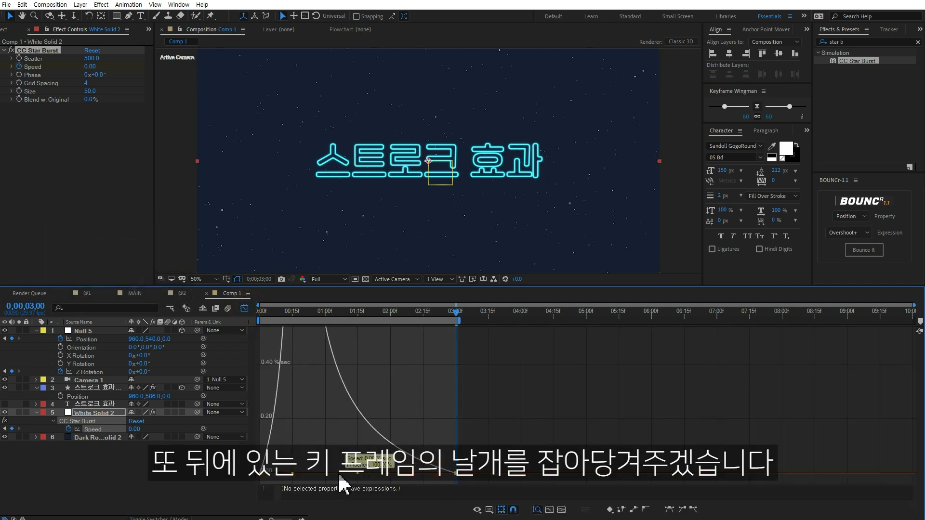
left_click(245, 309)
left_click(553, 479)
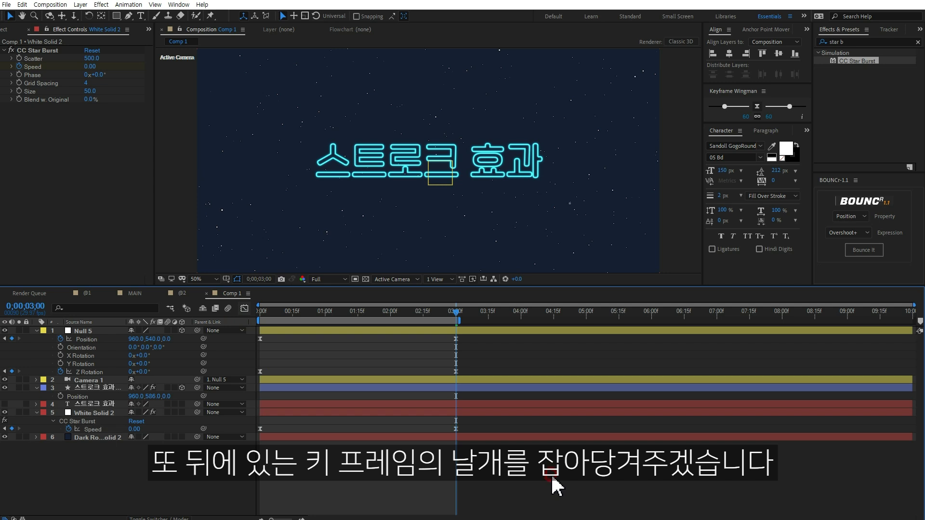
key("space")
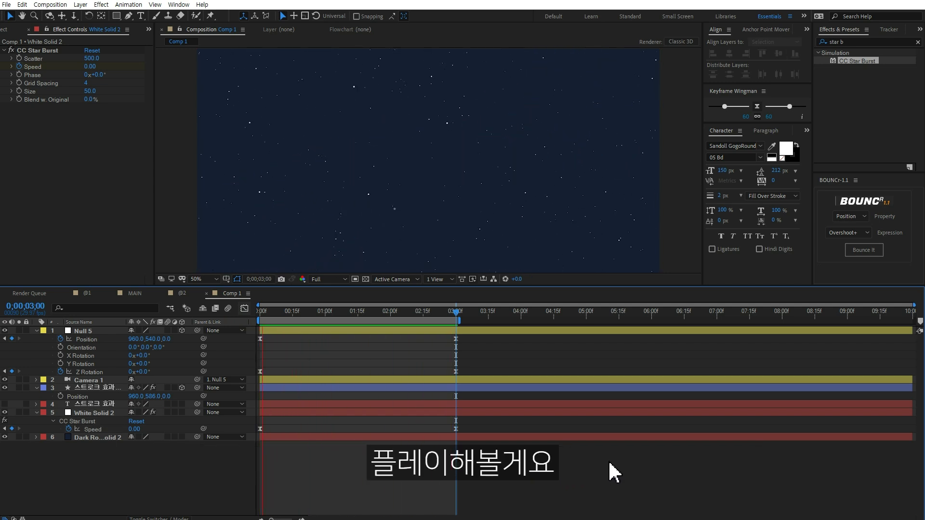
Step: Change the opening Star Burst Speed keyframe to -2.00 and preview the final animation
left_click_drag(274, 310, 260, 322)
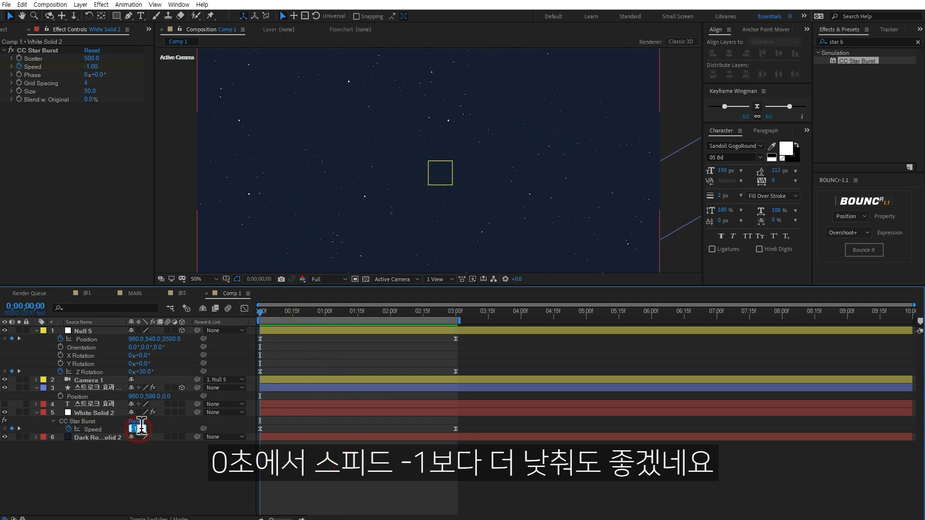
type("-2")
key("Return")
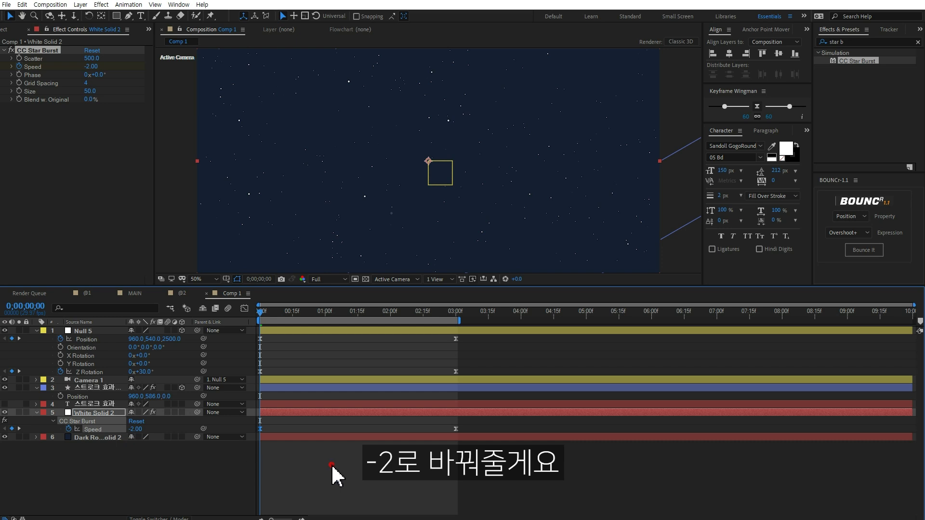
left_click(332, 465)
key("space")
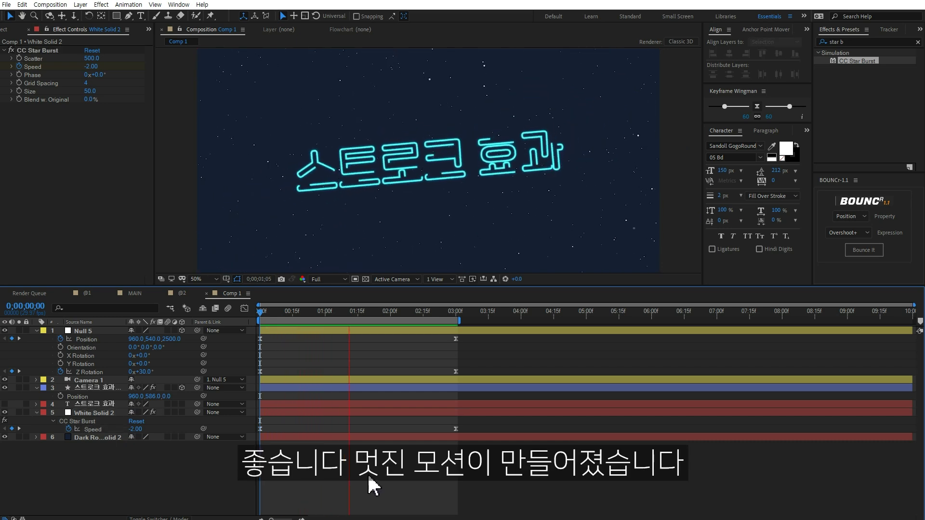